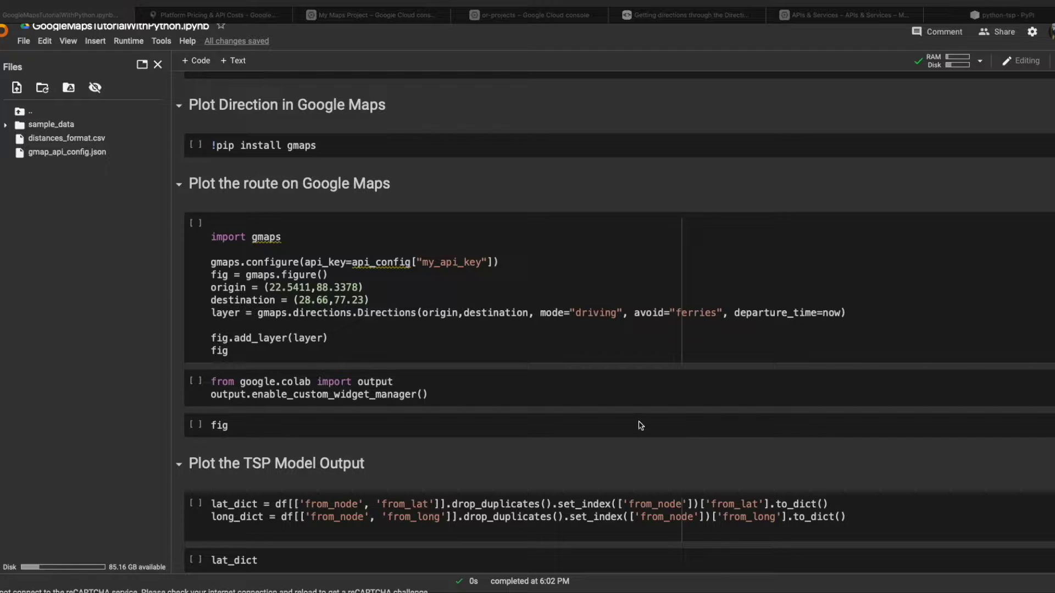
Step: Run the '!pip install gmaps' cell, installing gmaps, geojson and jedi
left_click(382, 152)
left_click(381, 152)
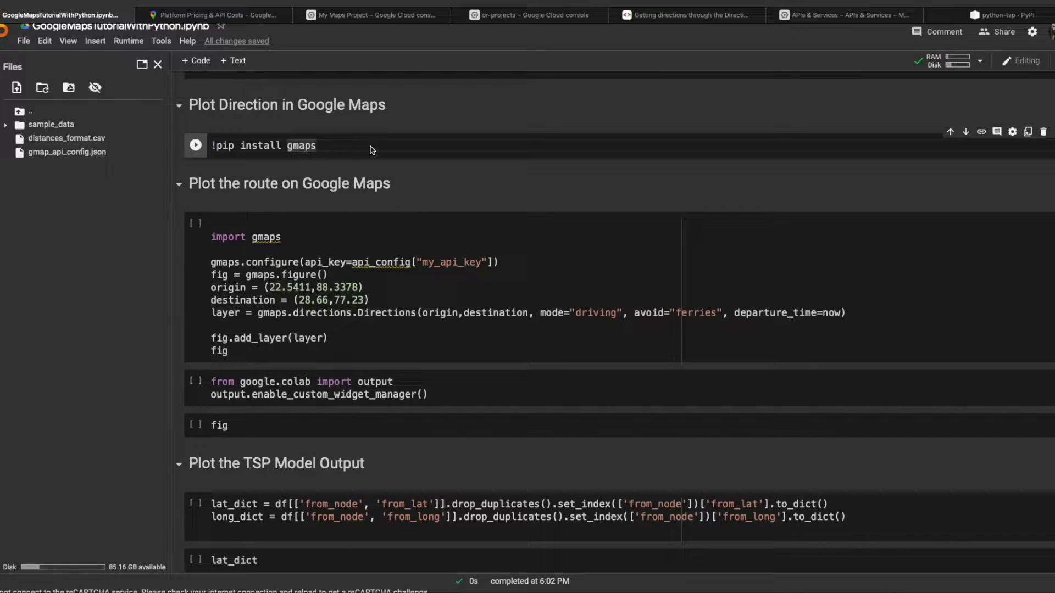
key("shift+Return")
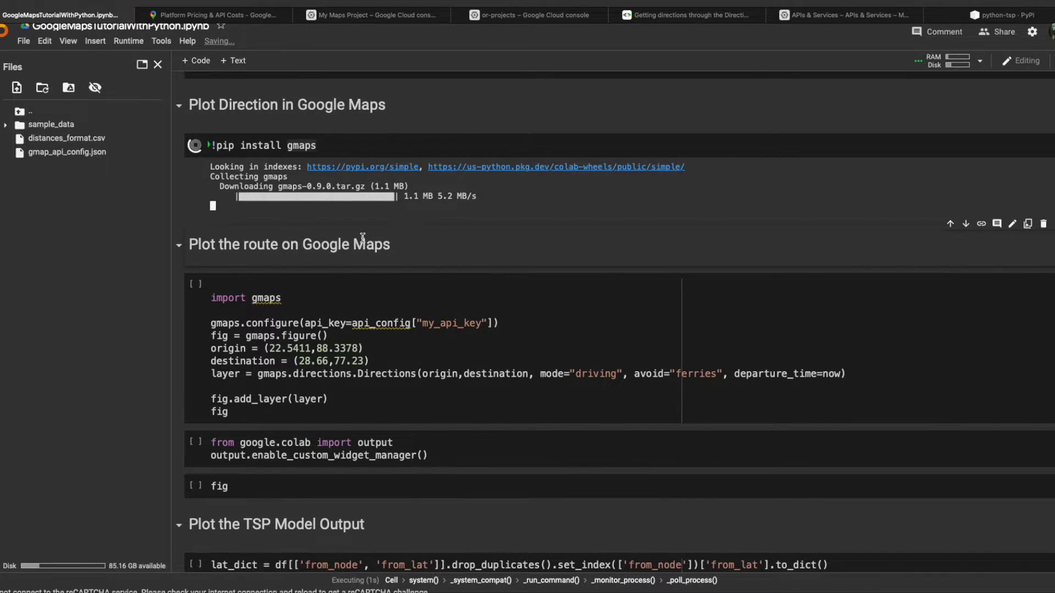
scroll(363, 247, "down", 5)
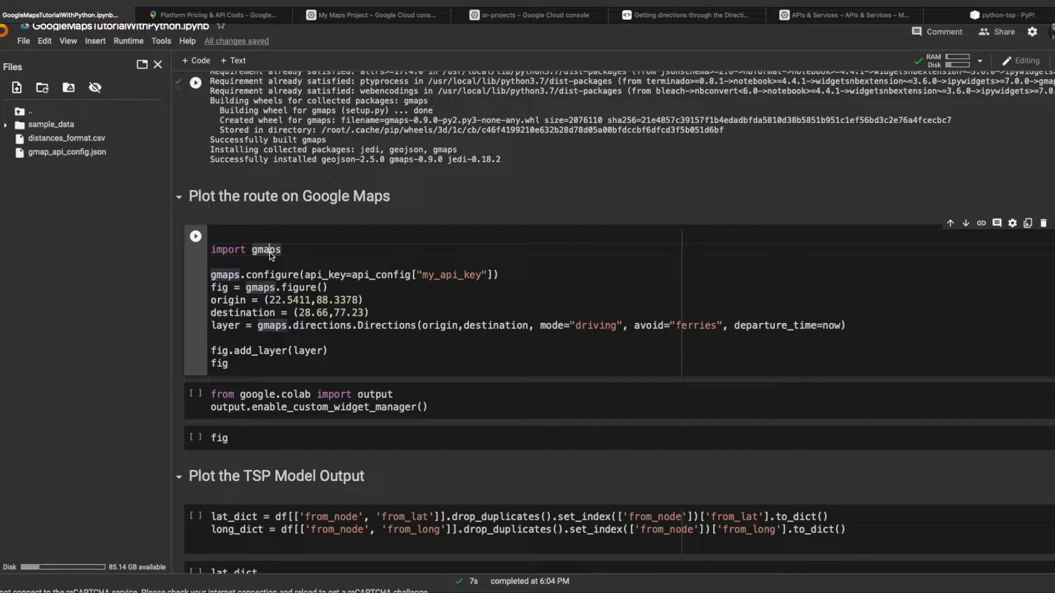
Step: Review the api_config key lookup and the origin and destination (28.66, 77.23) coordinates
left_click(262, 277)
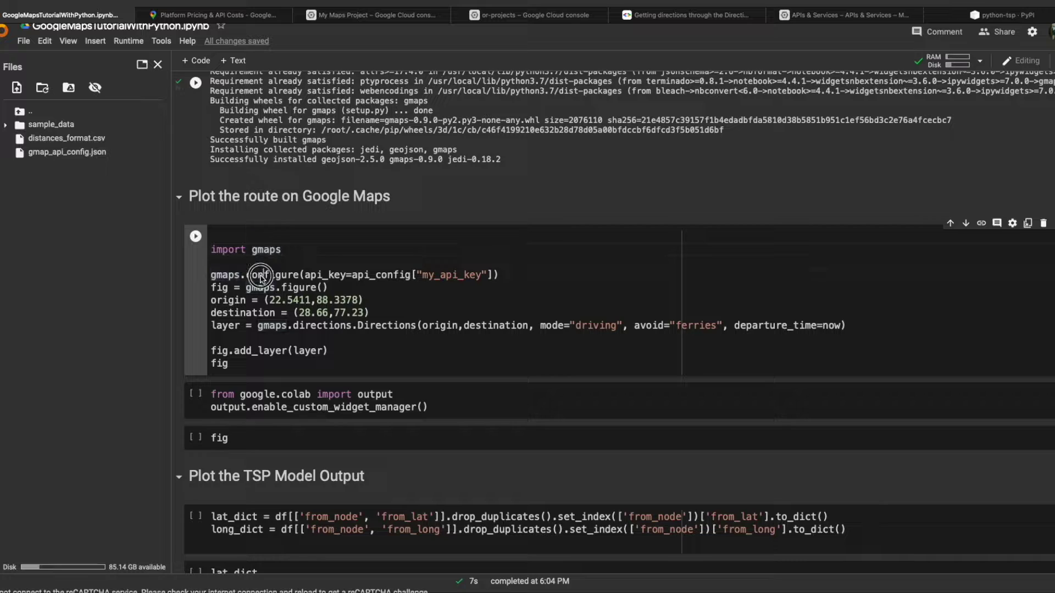
left_click(406, 277)
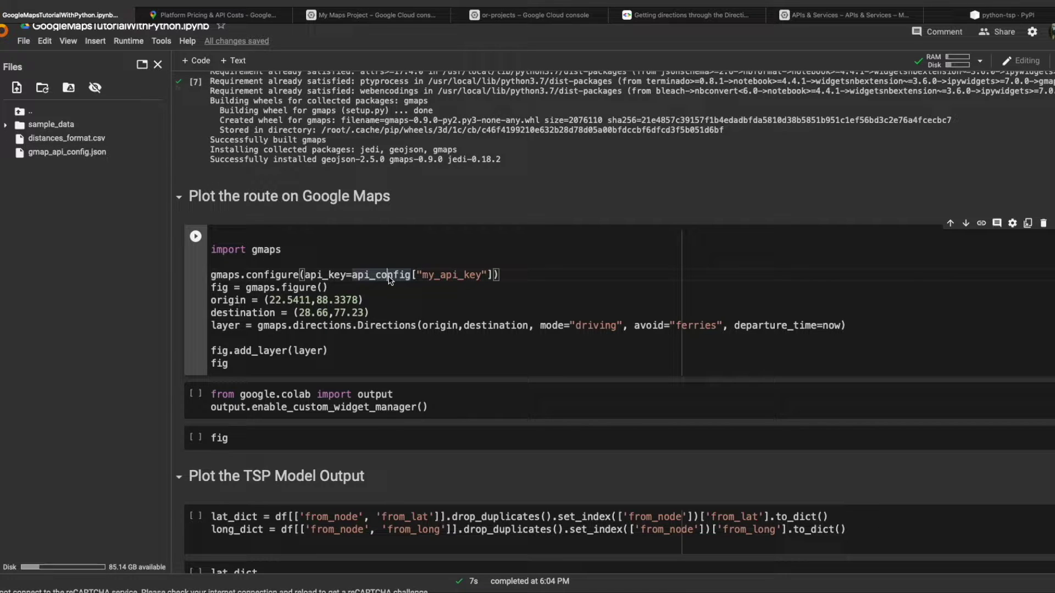
left_click(355, 277)
left_click(228, 300)
left_click(248, 312)
double_click(288, 301)
double_click(337, 300)
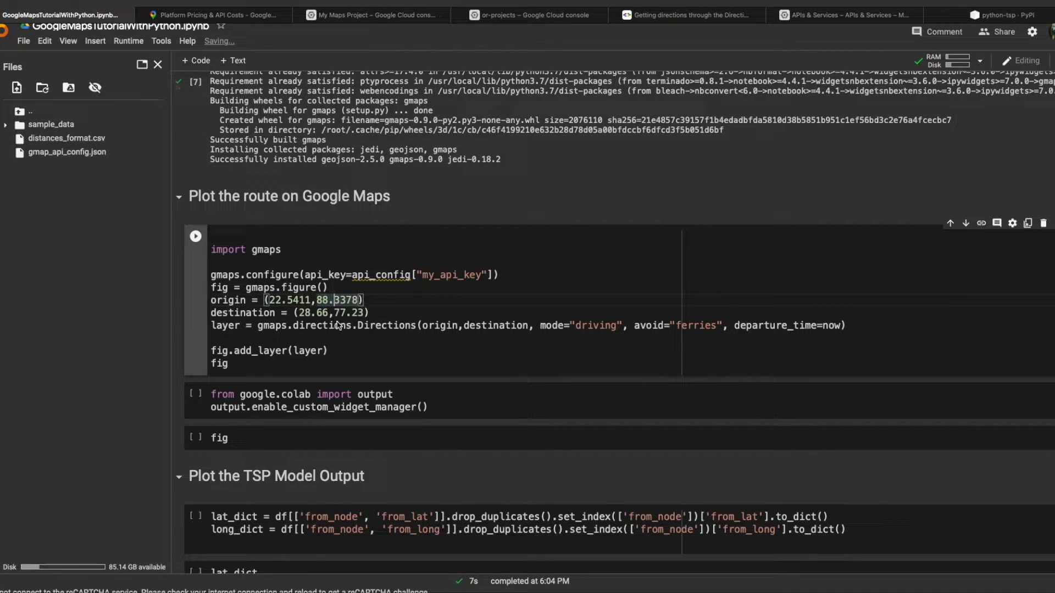
left_click(340, 313)
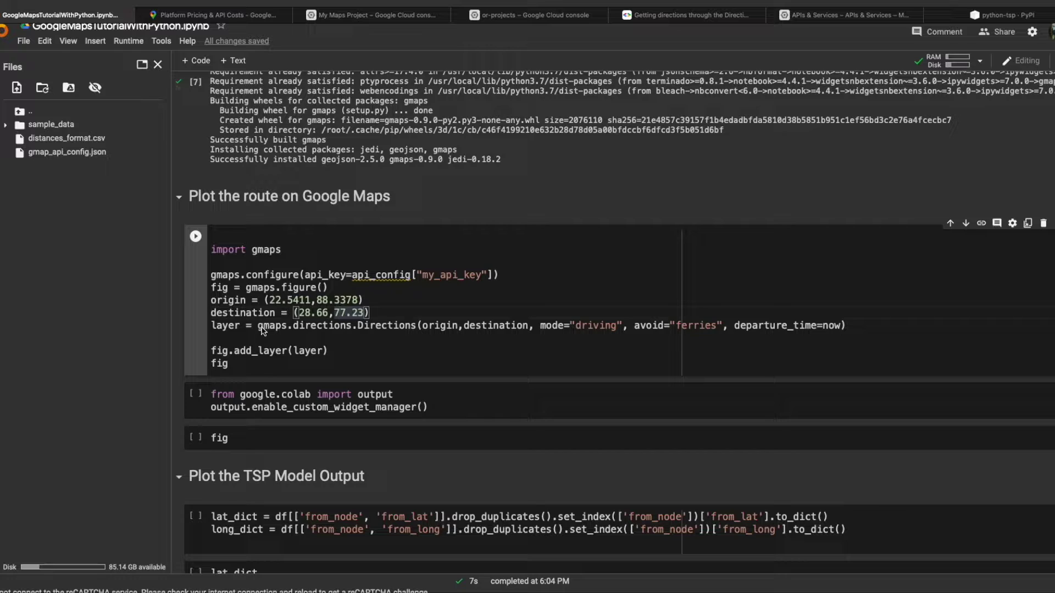
Step: Review the Directions call's driving mode and departure_time options, then run the route cell
double_click(445, 326)
double_click(493, 325)
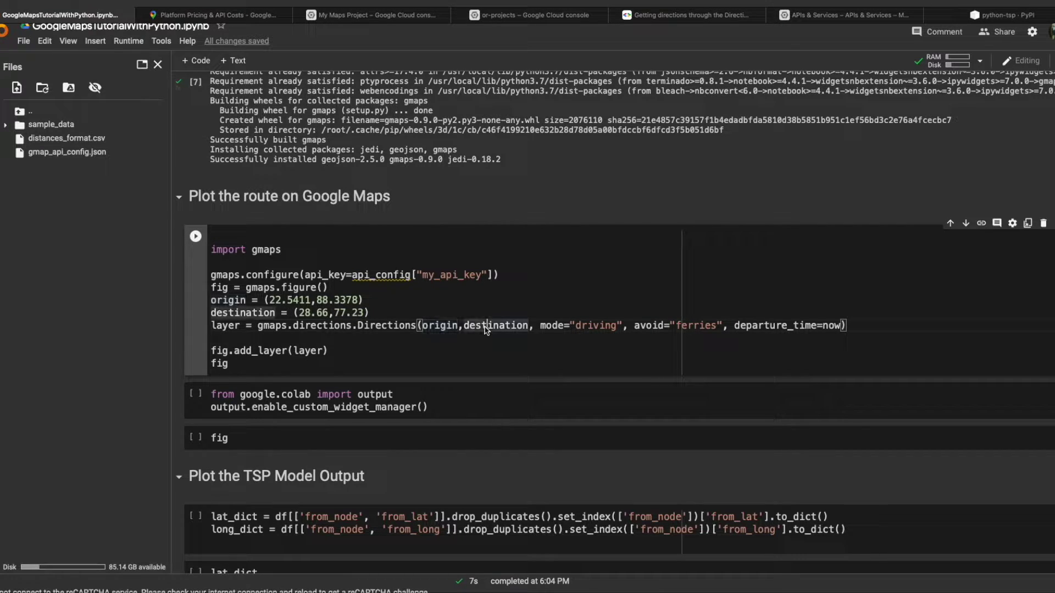
double_click(544, 326)
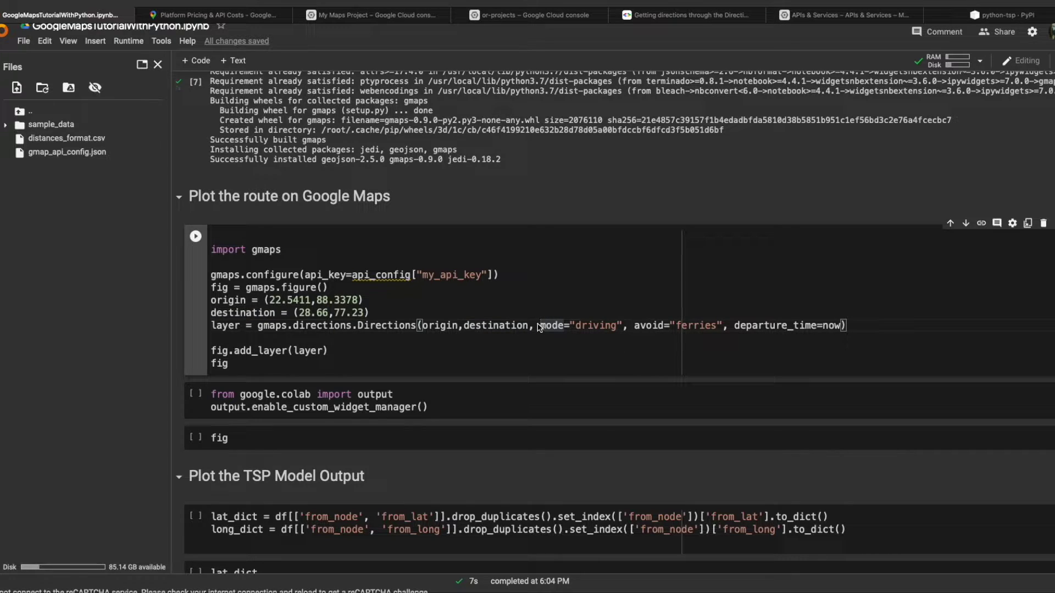
left_click_drag(540, 325, 842, 326)
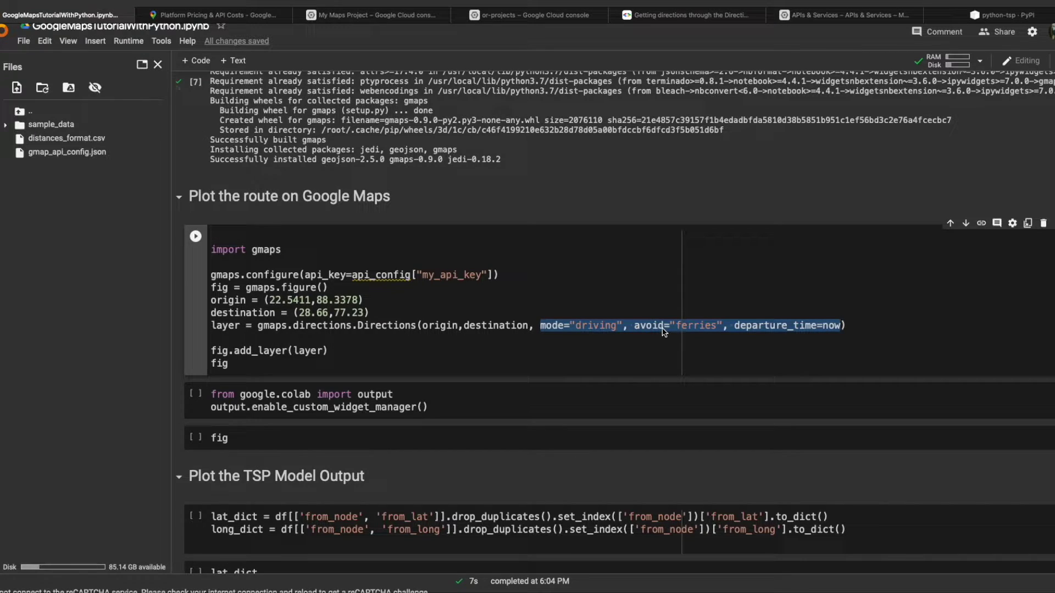
double_click(787, 325)
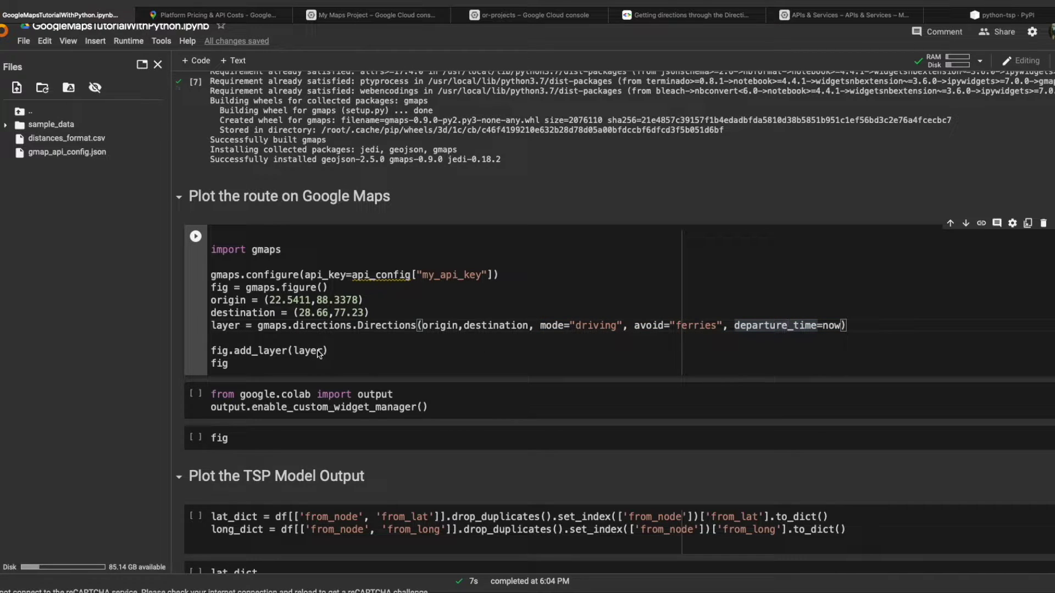
key("shift+Return")
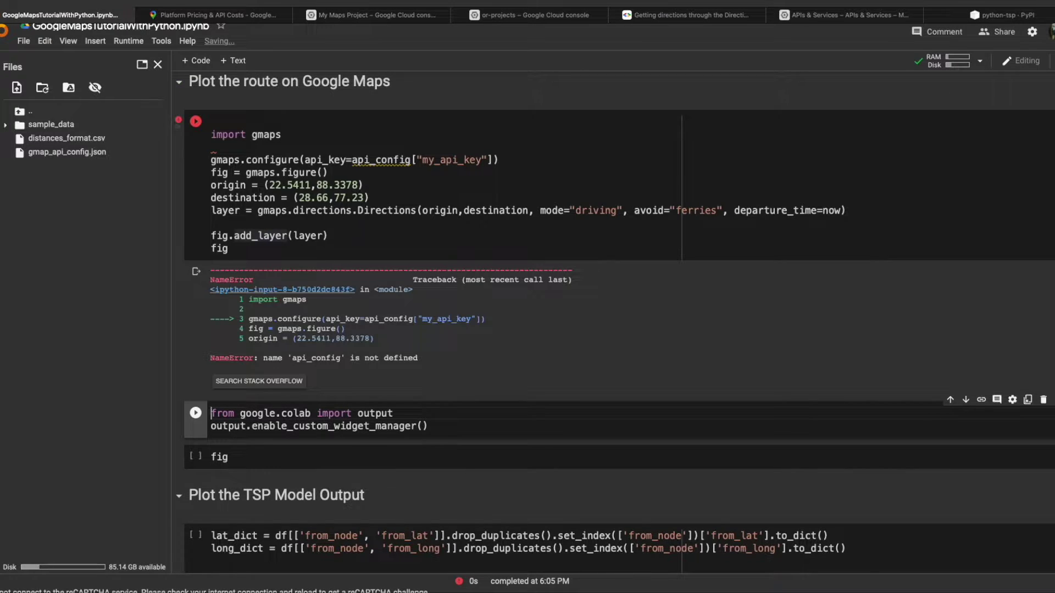
scroll(287, 319, "up", 4)
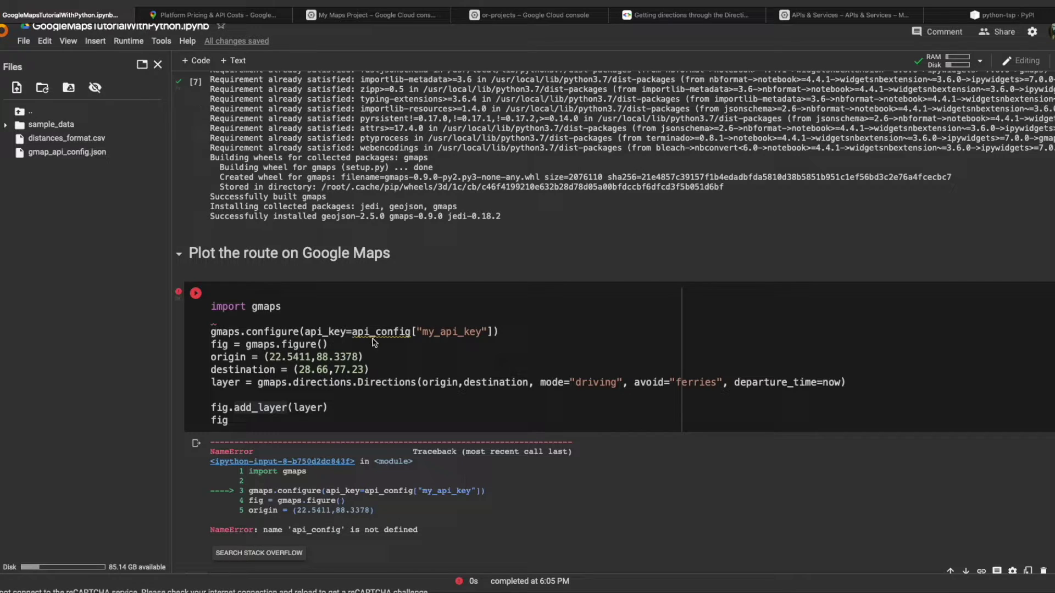
scroll(373, 341, "up", 15)
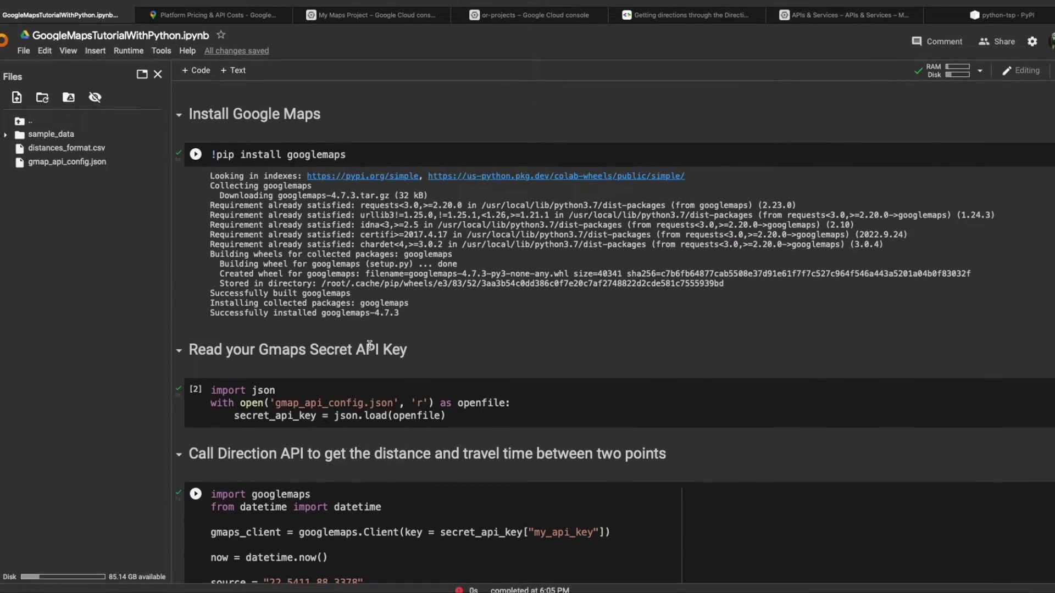
Step: Replace api_config in gmaps.configure with the secret_api_key variable from the key cell
left_click(341, 416)
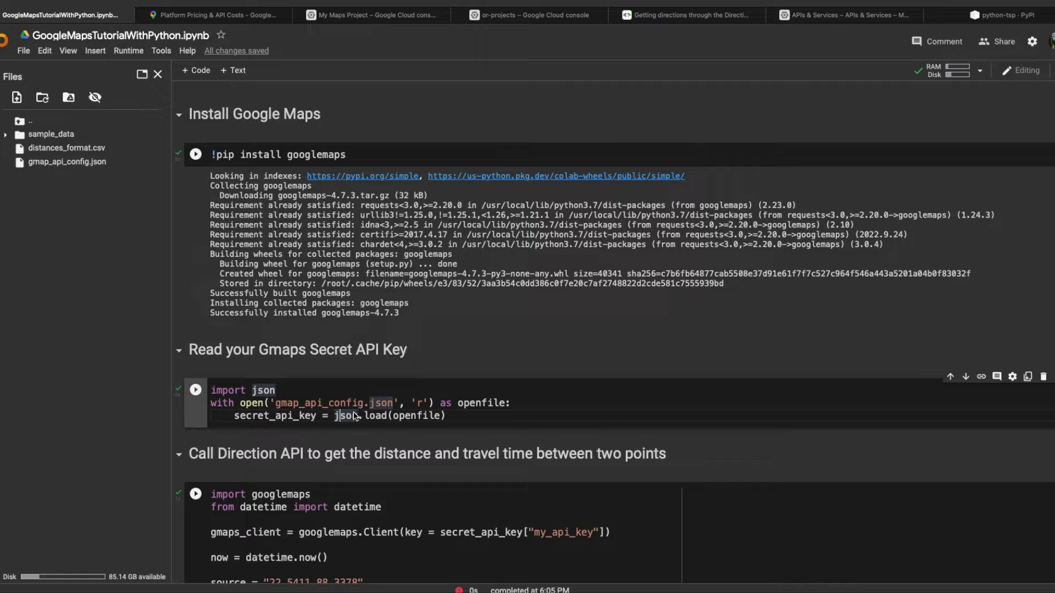
double_click(295, 417)
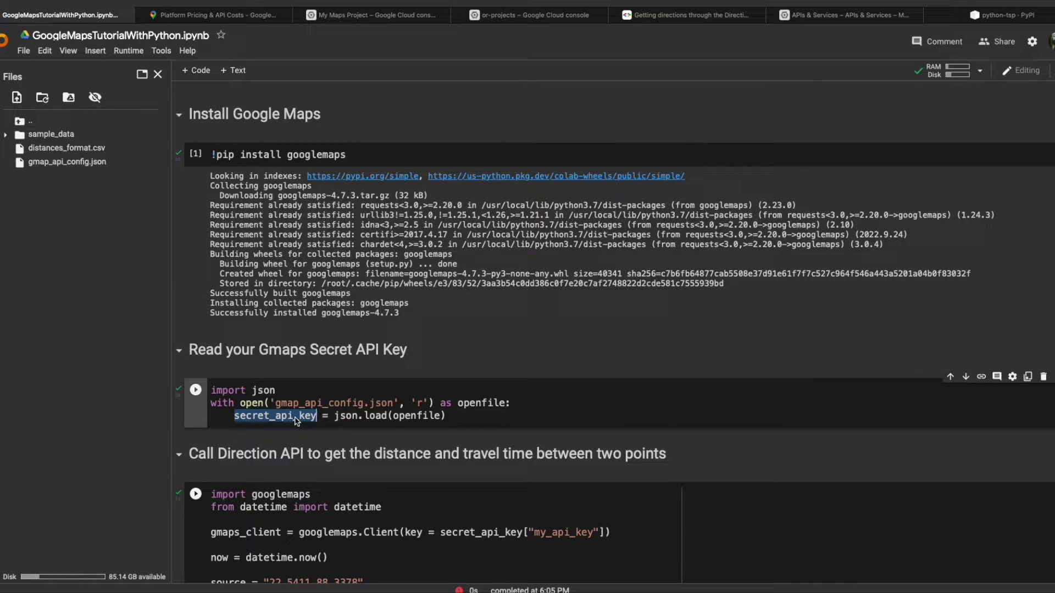
scroll(295, 416, "down", 8)
scroll(295, 417, "down", 8)
scroll(296, 416, "down", 6)
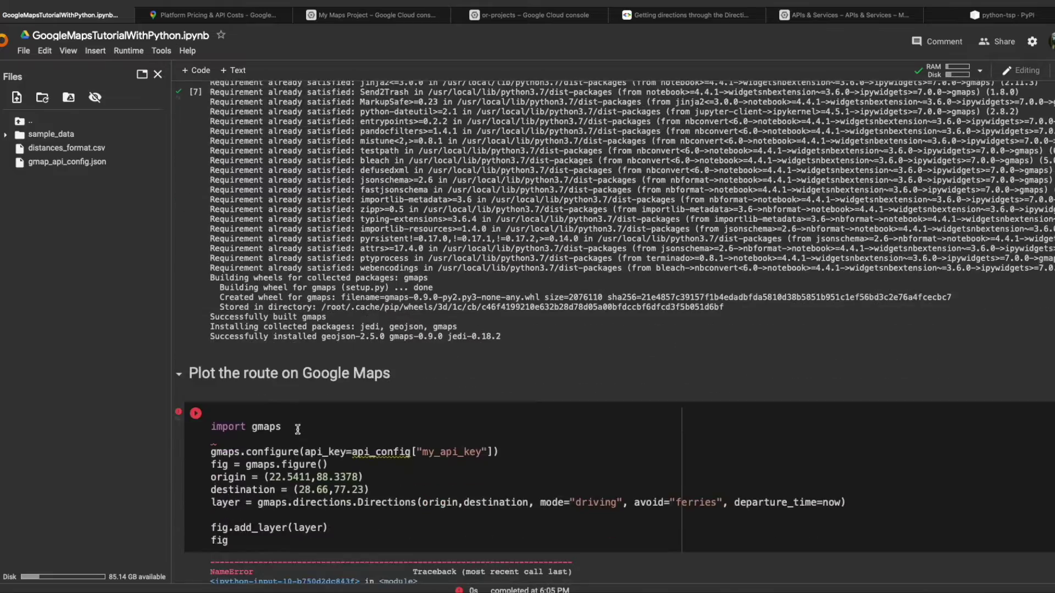
scroll(296, 427, "down", 5)
double_click(329, 259)
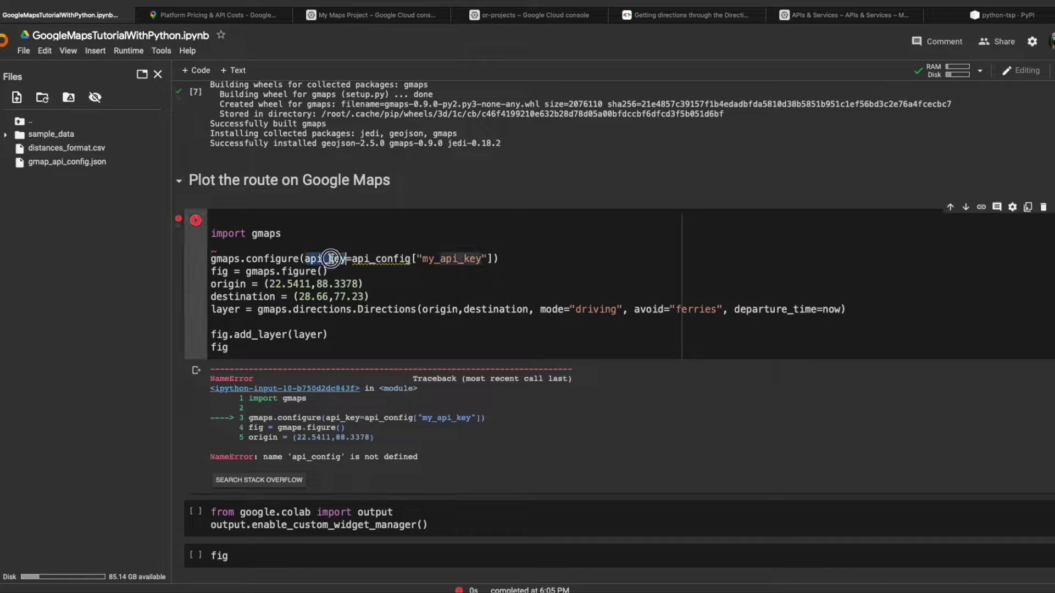
double_click(372, 259)
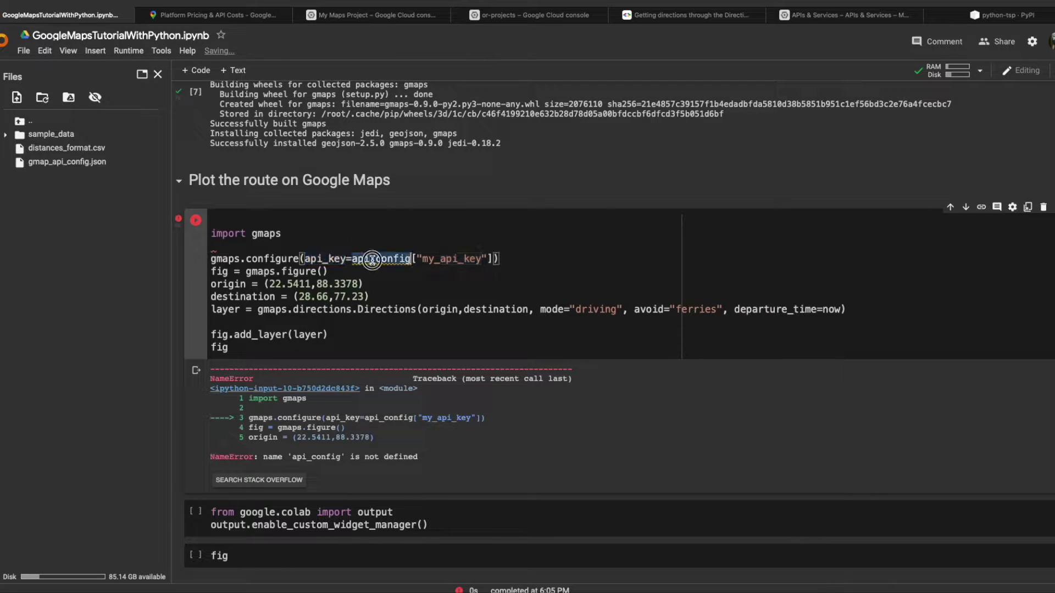
type("secret_api_key")
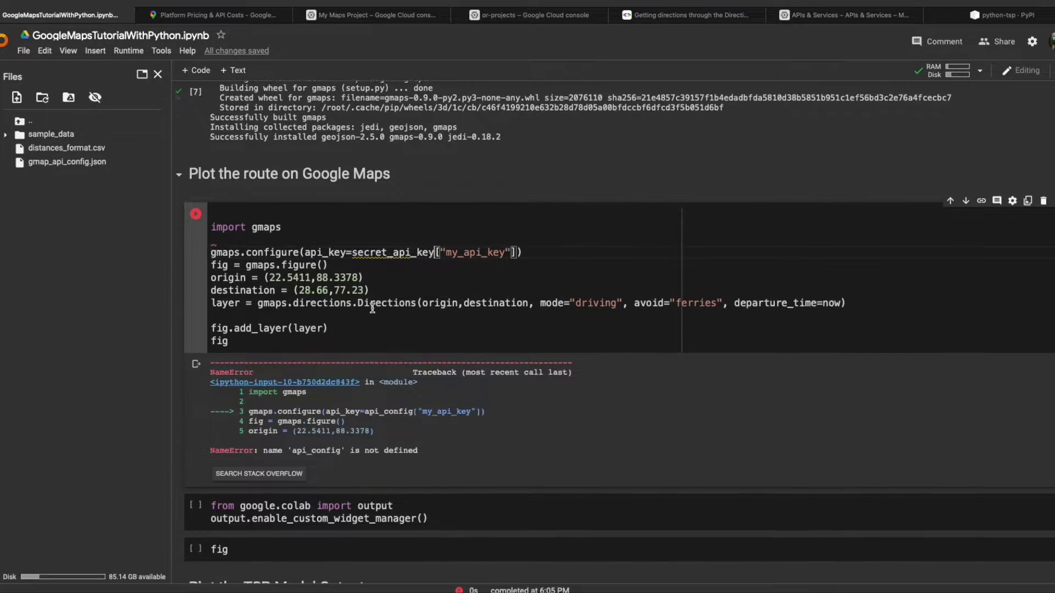
scroll(373, 309, "down", 1)
Step: Rerun the route cell, enable the custom widget manager, and display the Kolkata–New Delhi map
key("shift+Return")
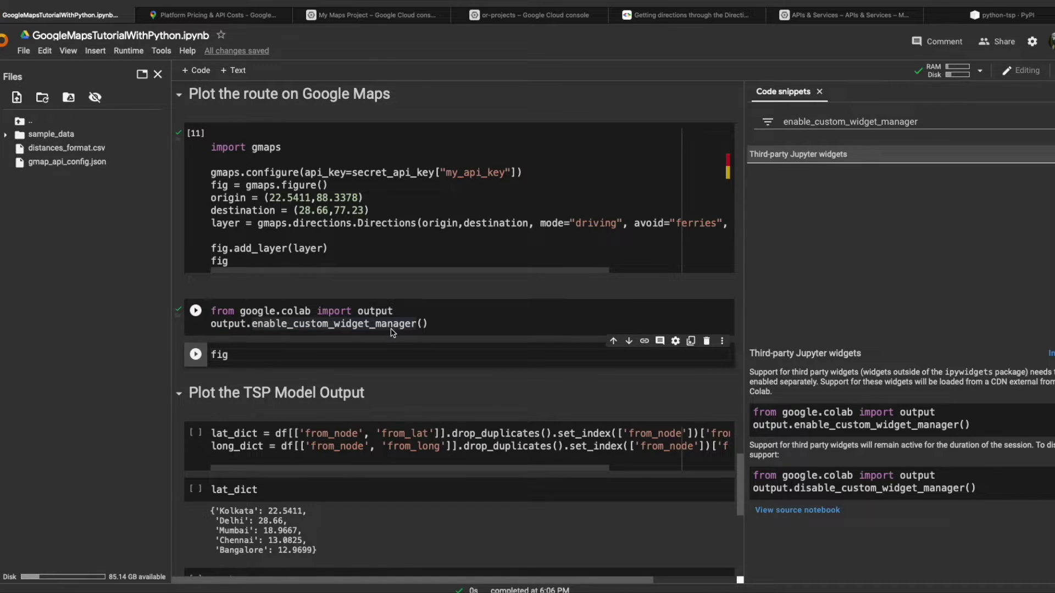
key("shift+Return")
key("shift+Return")
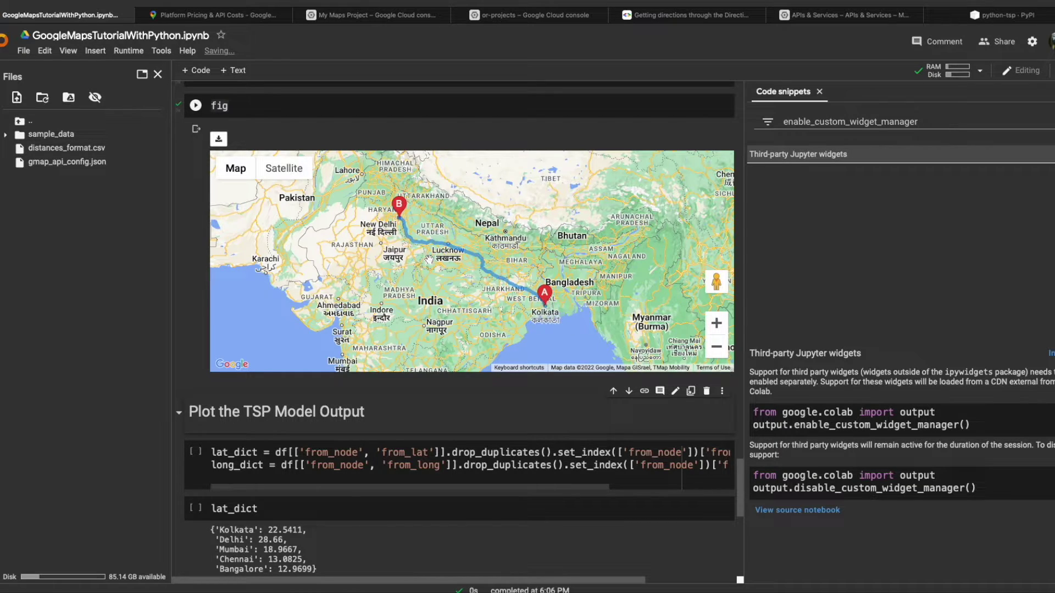
scroll(396, 285, "up", 3)
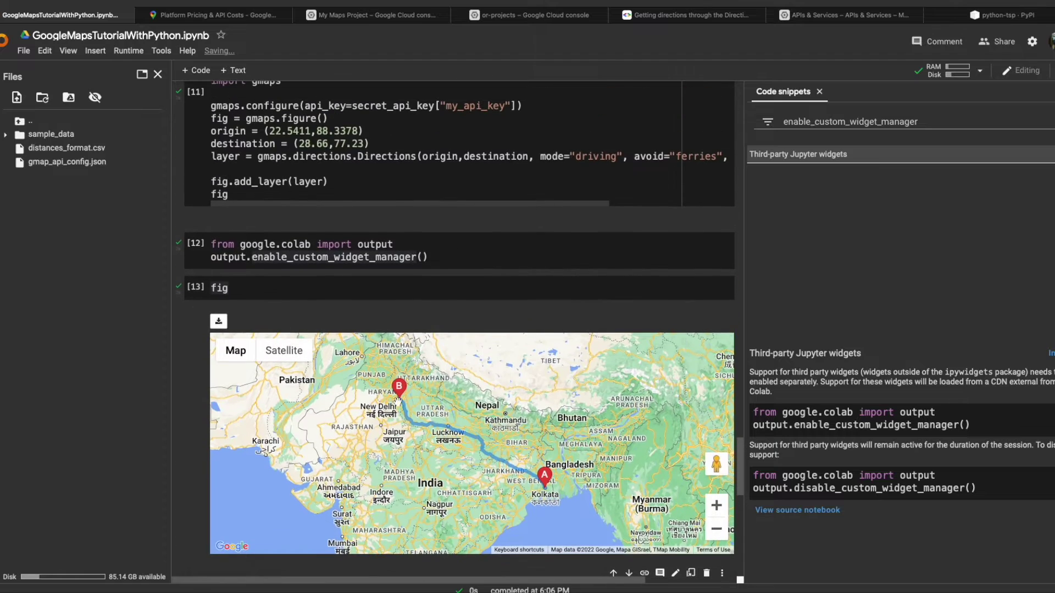
scroll(454, 231, "up", 1)
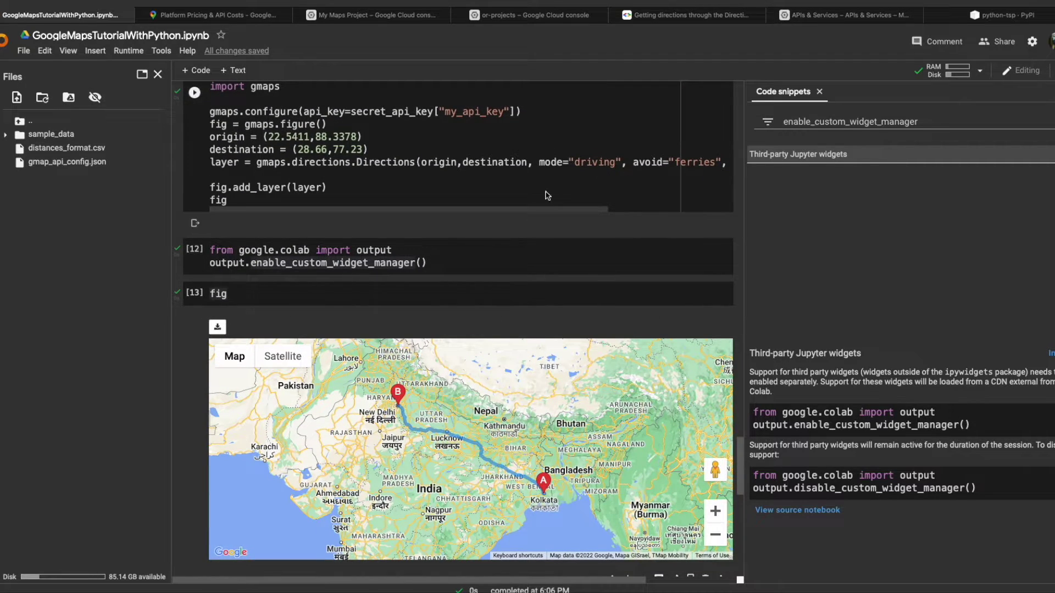
scroll(538, 197, "right", 3)
scroll(557, 188, "left", 3)
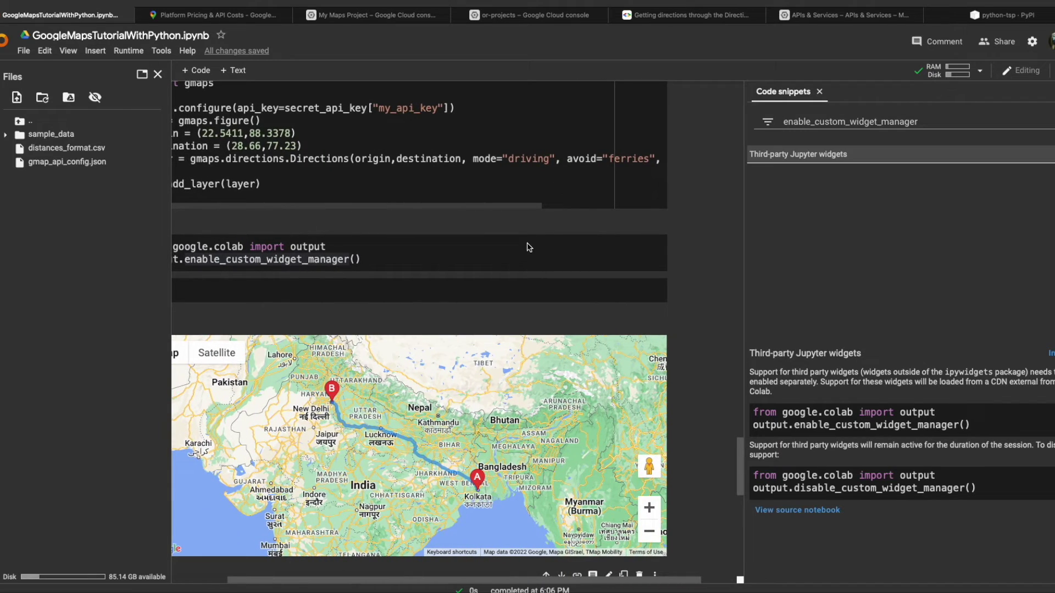
scroll(528, 247, "down", 3)
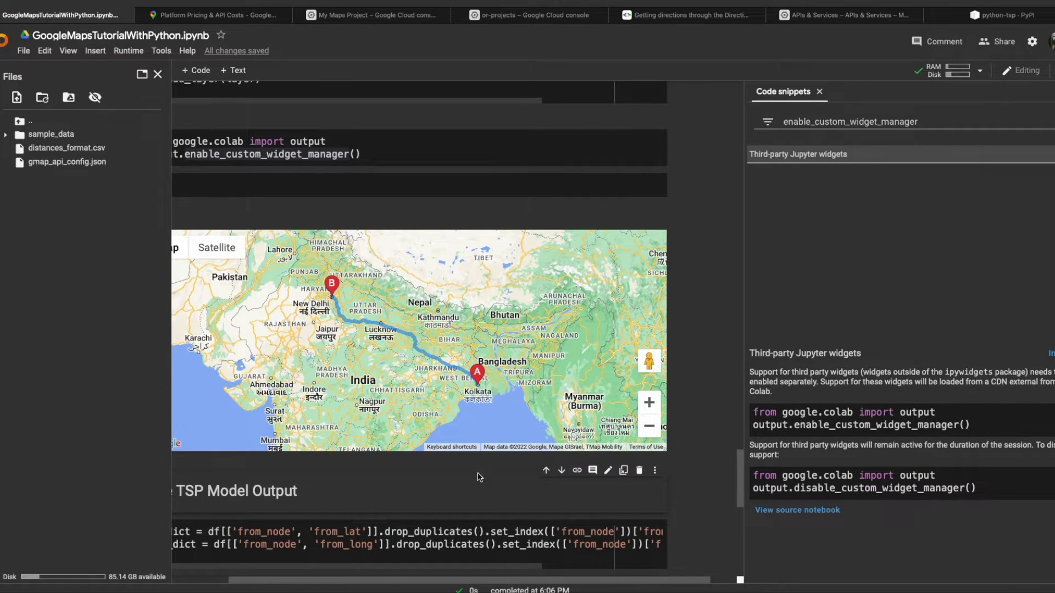
scroll(479, 476, "left", 3)
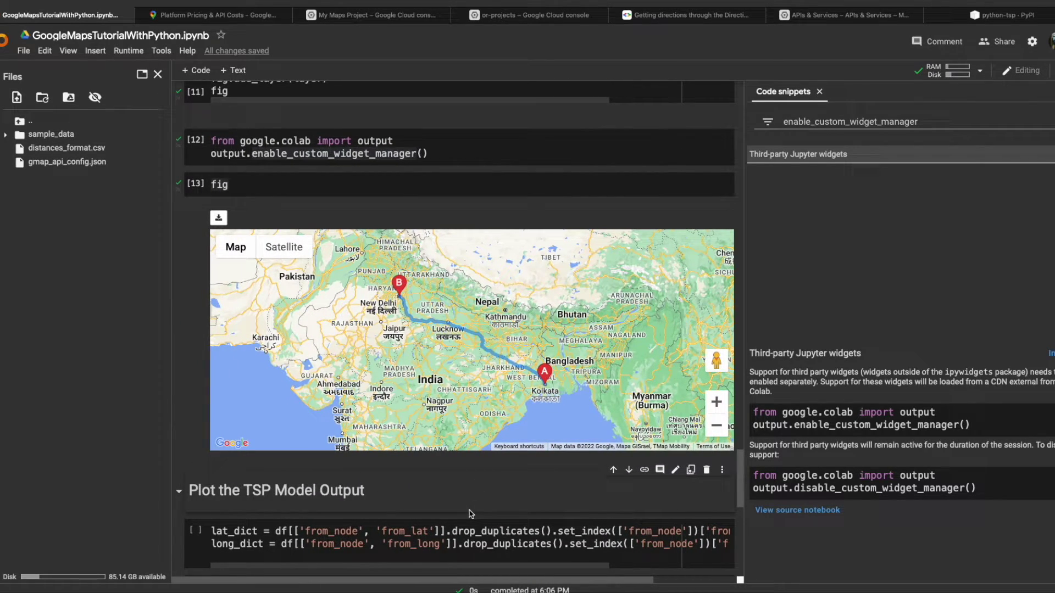
scroll(470, 513, "down", 1)
scroll(470, 514, "up", 1)
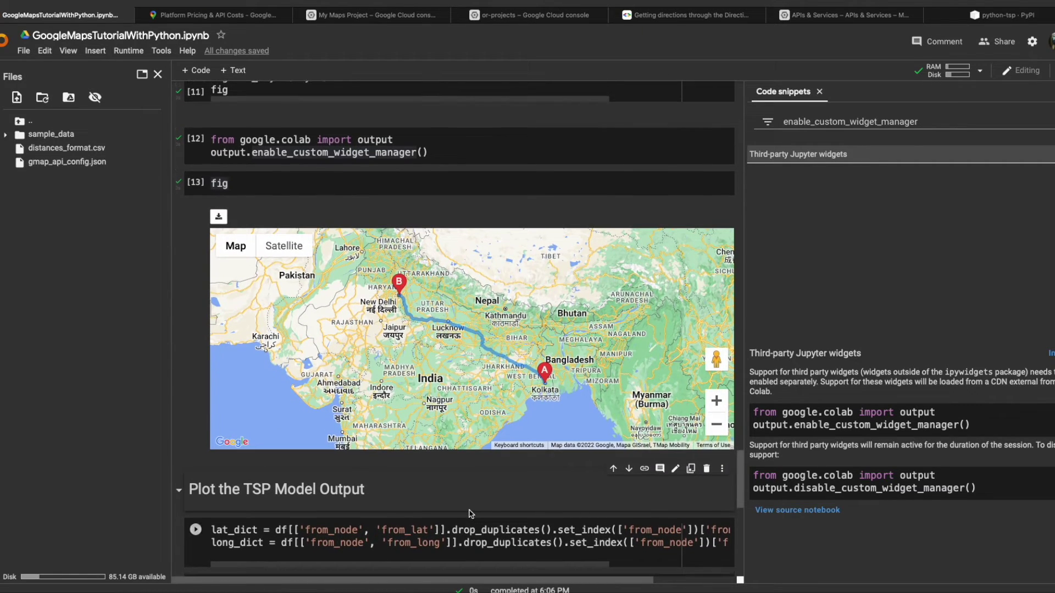
Step: Close the code snippets panel and run the lat_dict/long_dict coordinate cell
left_click(819, 92)
scroll(485, 484, "down", 1)
scroll(482, 484, "up", 1)
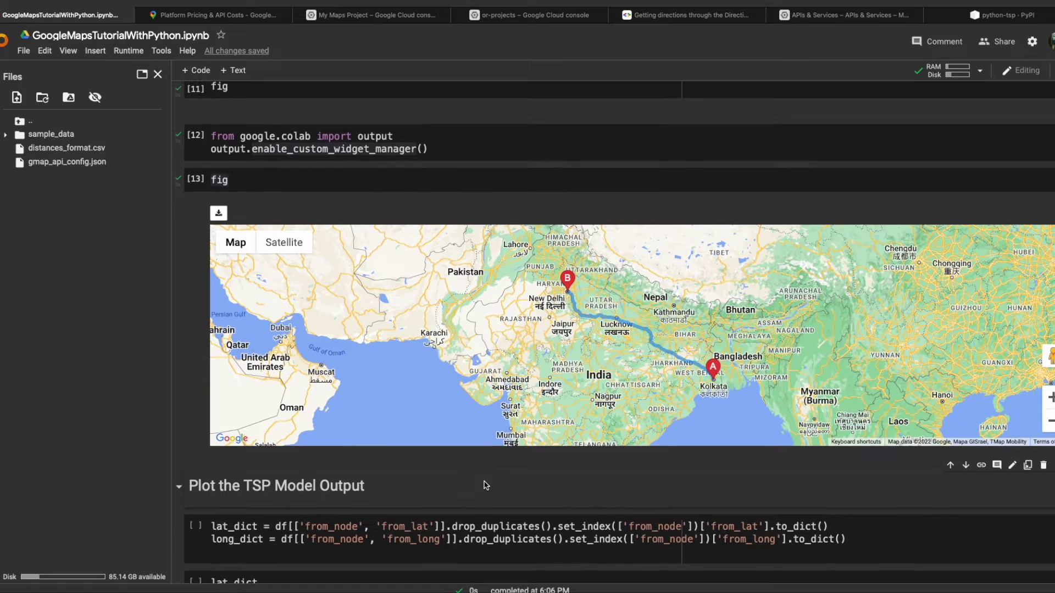
scroll(553, 188, "up", 1)
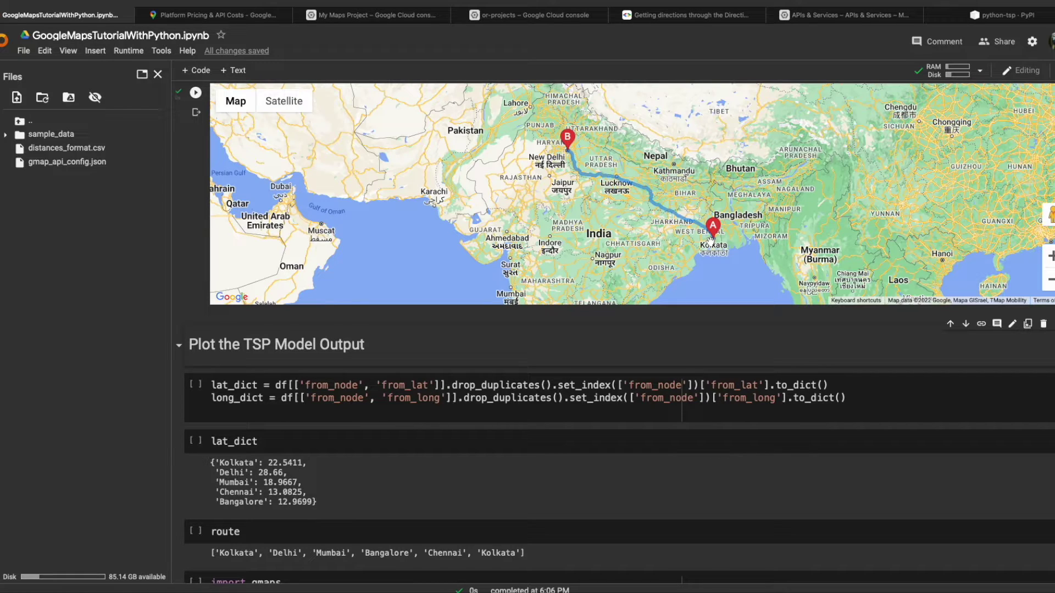
left_click(416, 384)
key("shift+Return")
Step: Rerun the from_lat/from_long dictionary cell and the lat_dict cell showing five city latitudes
left_click(409, 399)
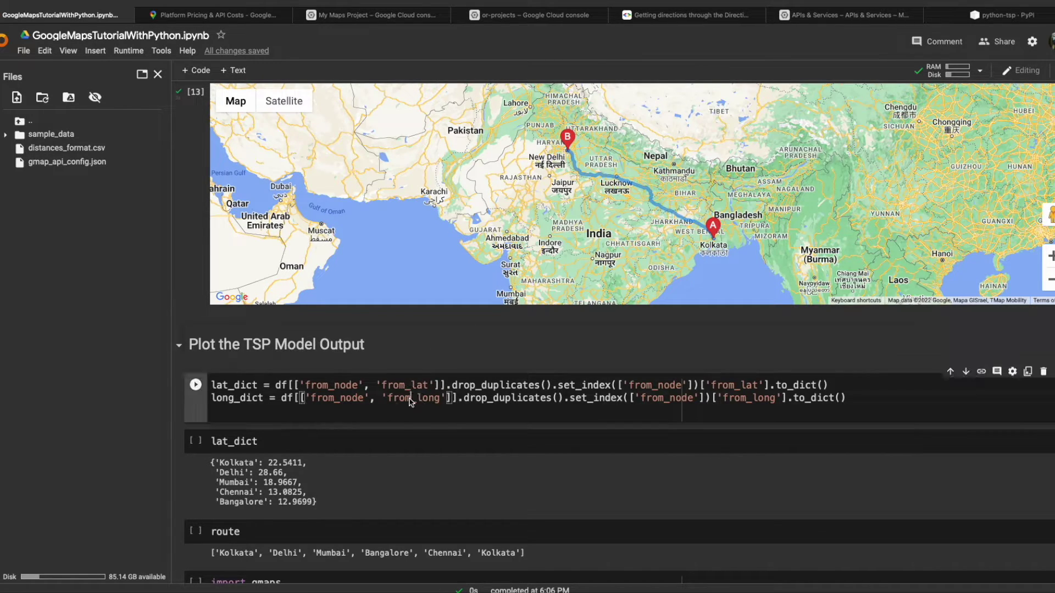
left_click(382, 386)
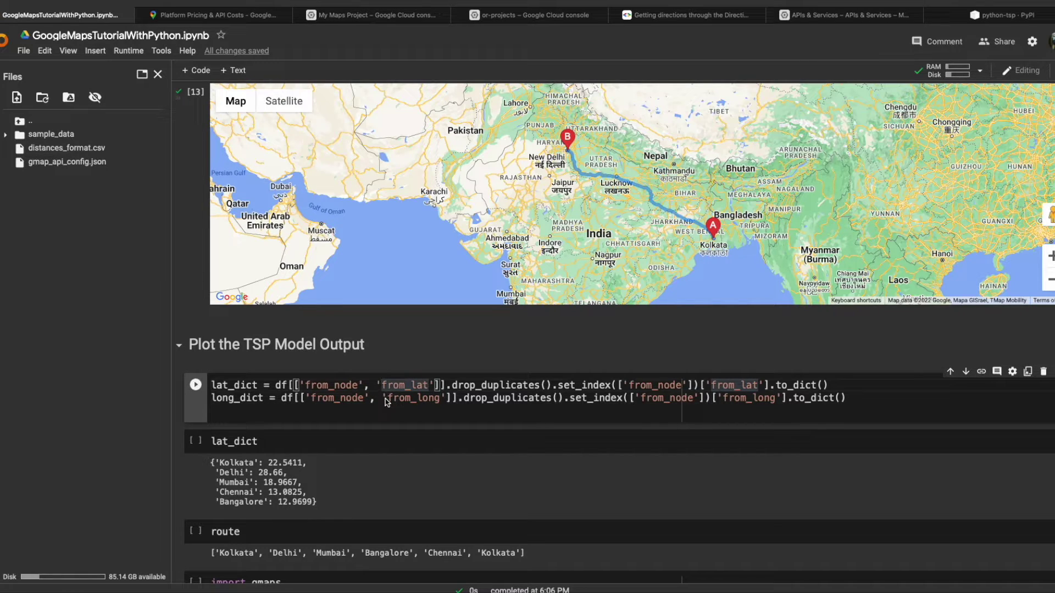
key("shift+Return")
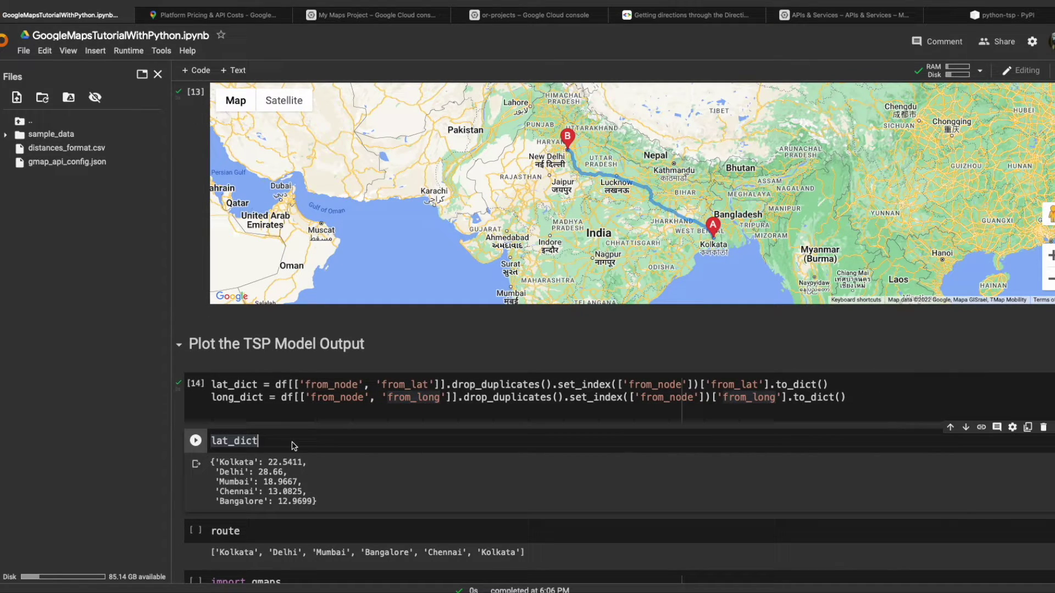
key("shift+Return")
scroll(292, 482, "down", 1)
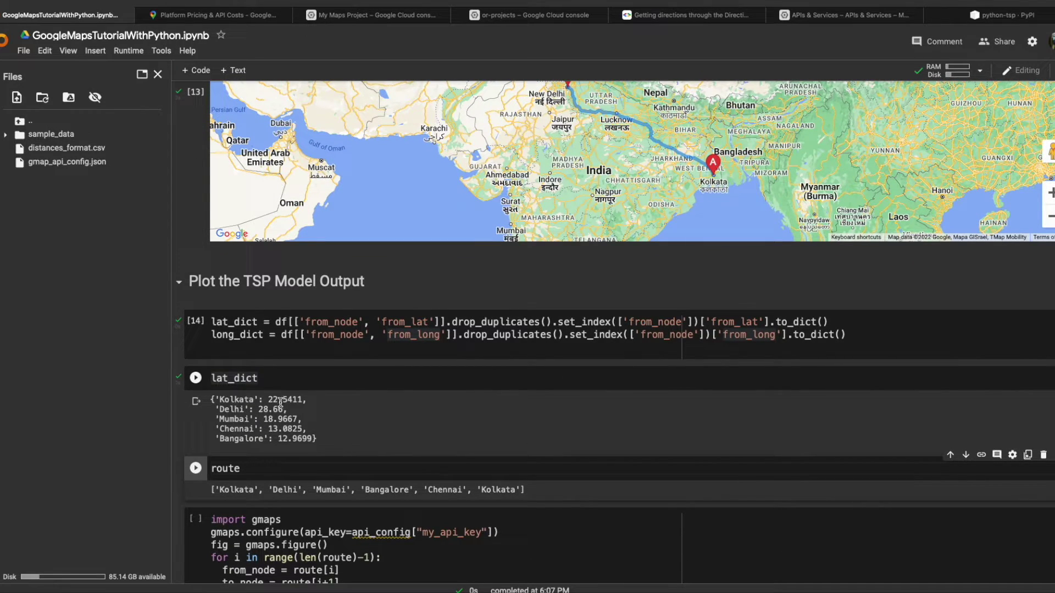
scroll(288, 432, "down", 1)
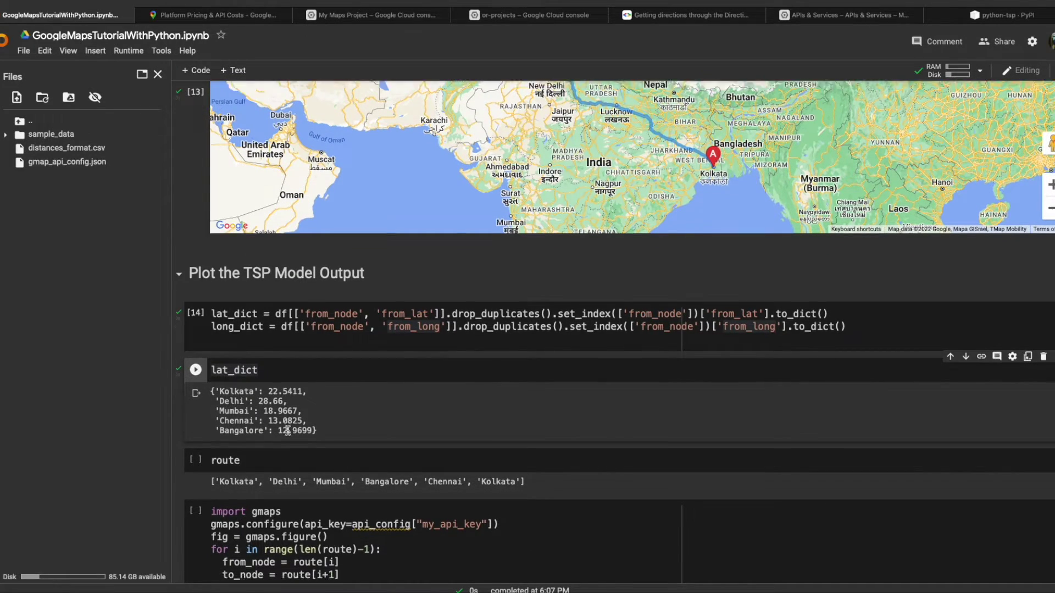
scroll(287, 432, "down", 1)
Step: Run the route cell and check its list: Kolkata, Delhi, Mumbai, Bangalore, Chennai, Kolkata
left_click(260, 382)
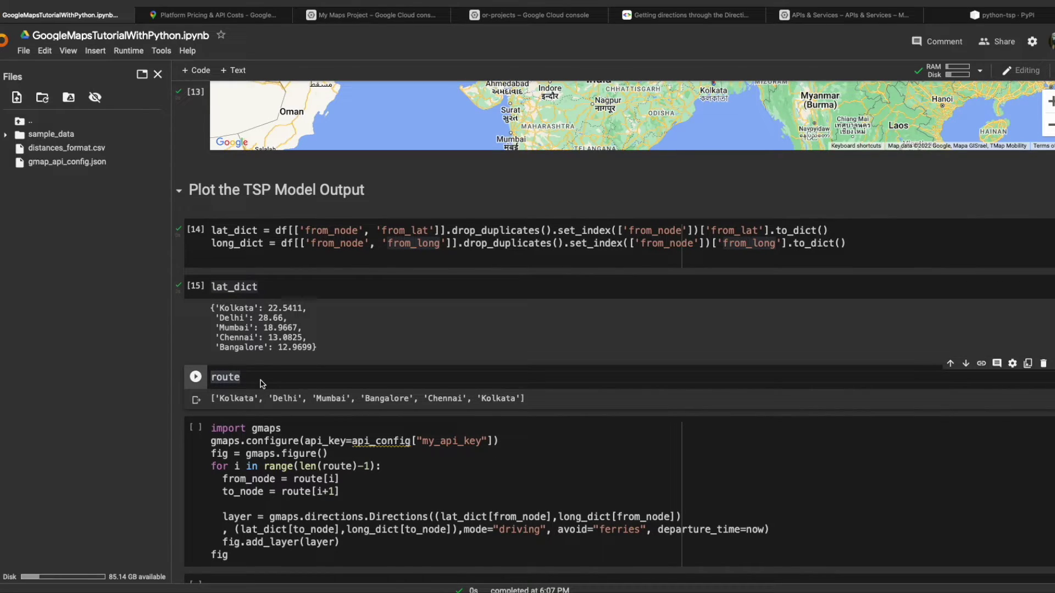
key("shift+Return")
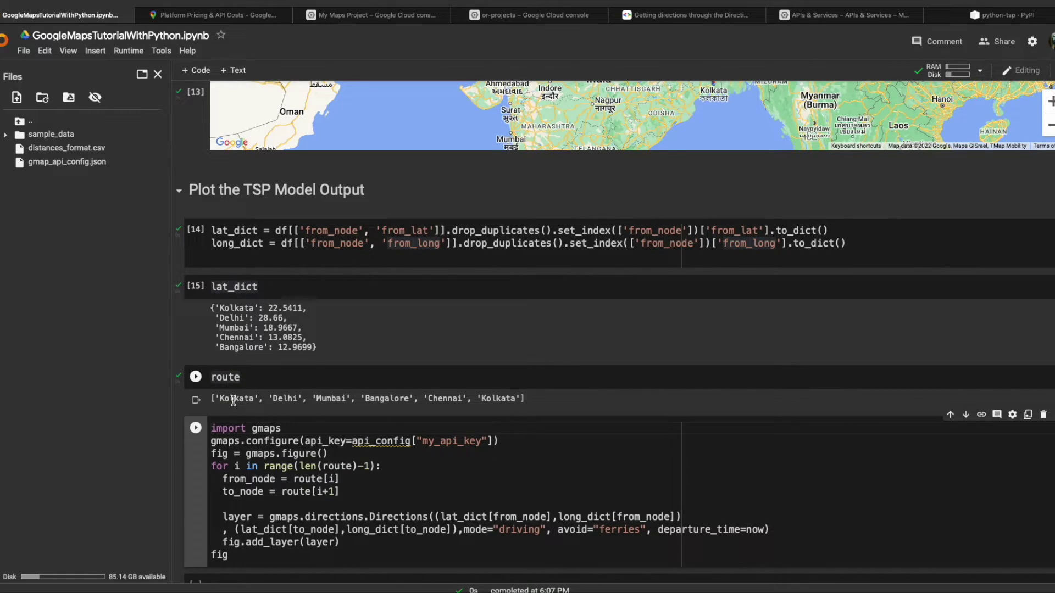
left_click(232, 400)
double_click(232, 399)
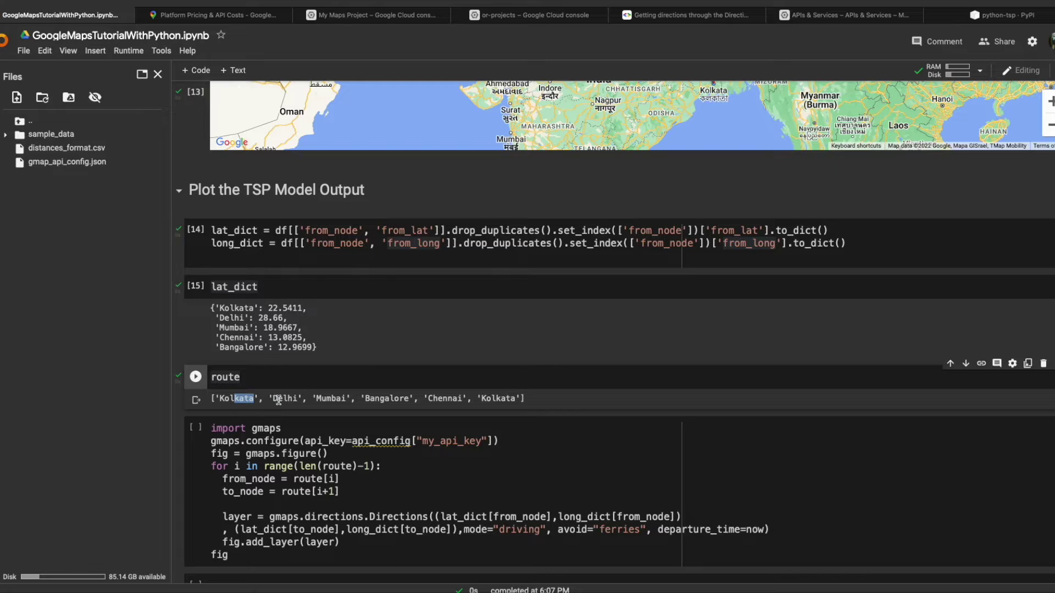
double_click(273, 398)
left_click_drag(272, 398, 400, 398)
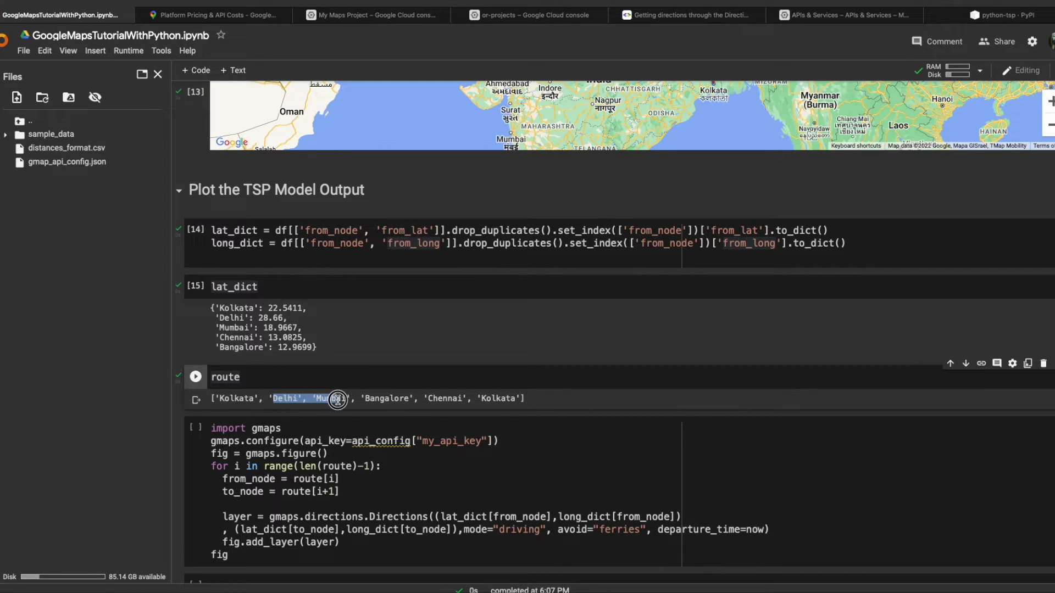
left_click(442, 397)
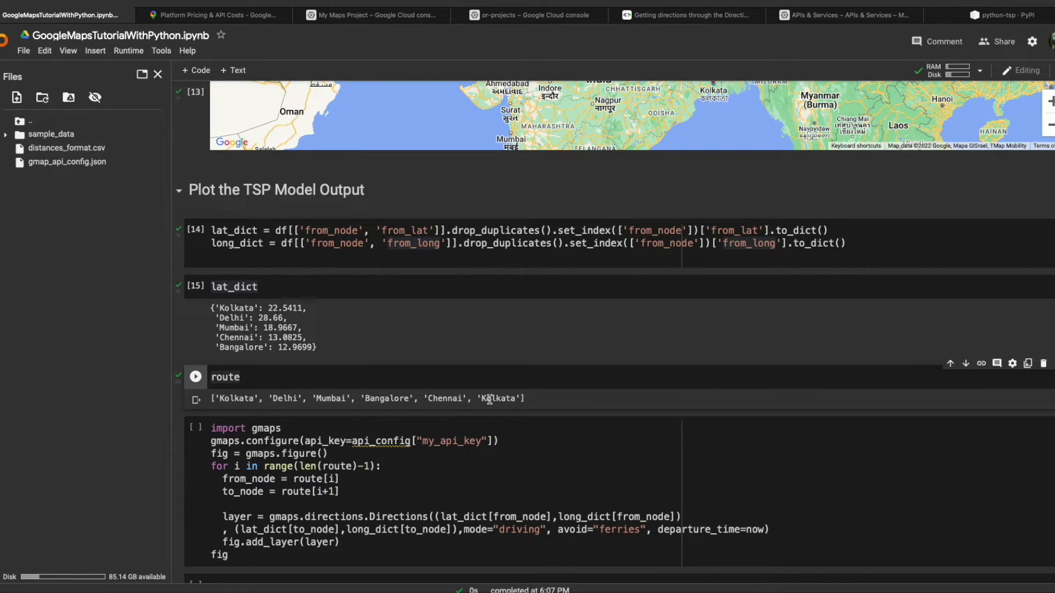
left_click(490, 399)
scroll(489, 399, "down", 3)
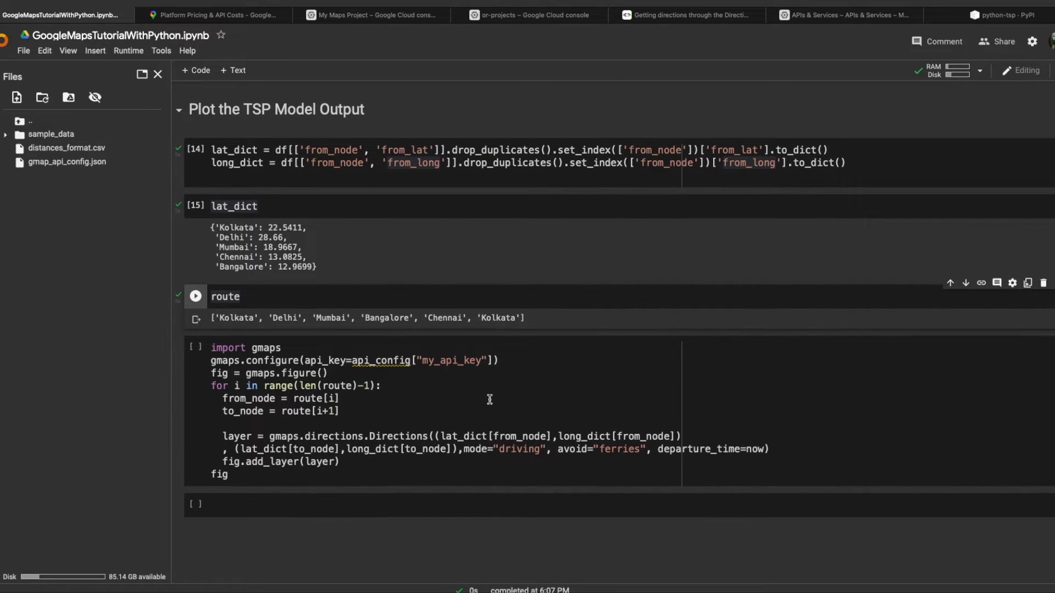
left_click(389, 385)
scroll(387, 376, "up", 15)
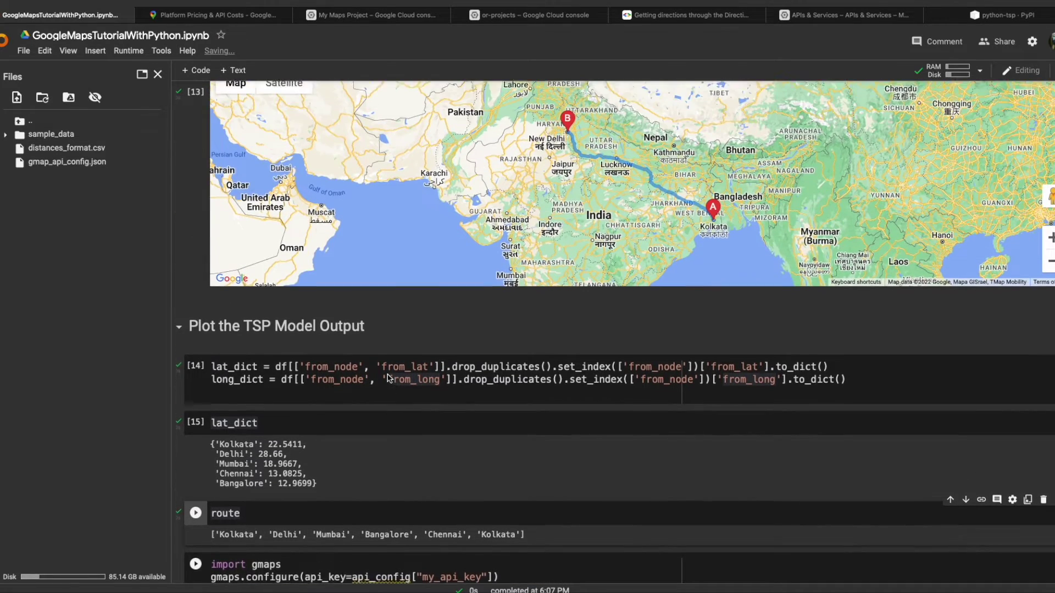
scroll(388, 375, "down", 5)
Step: Paste secret_api_key over api_config in the multi-city loop cell and run it
left_click(396, 317)
double_click(394, 317)
key("ctrl+c")
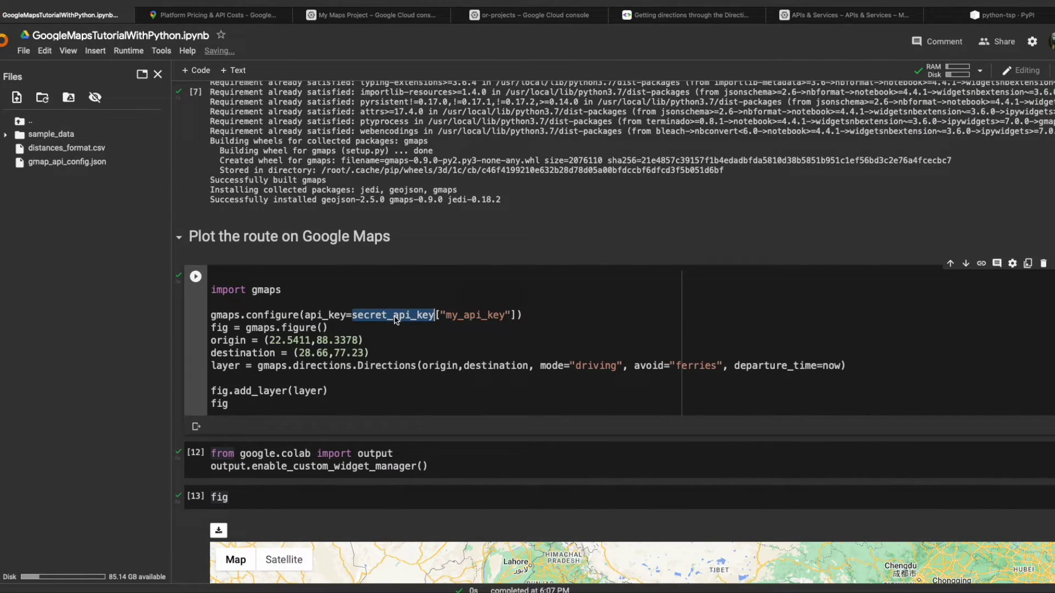
scroll(394, 320, "down", 8)
scroll(395, 320, "down", 5)
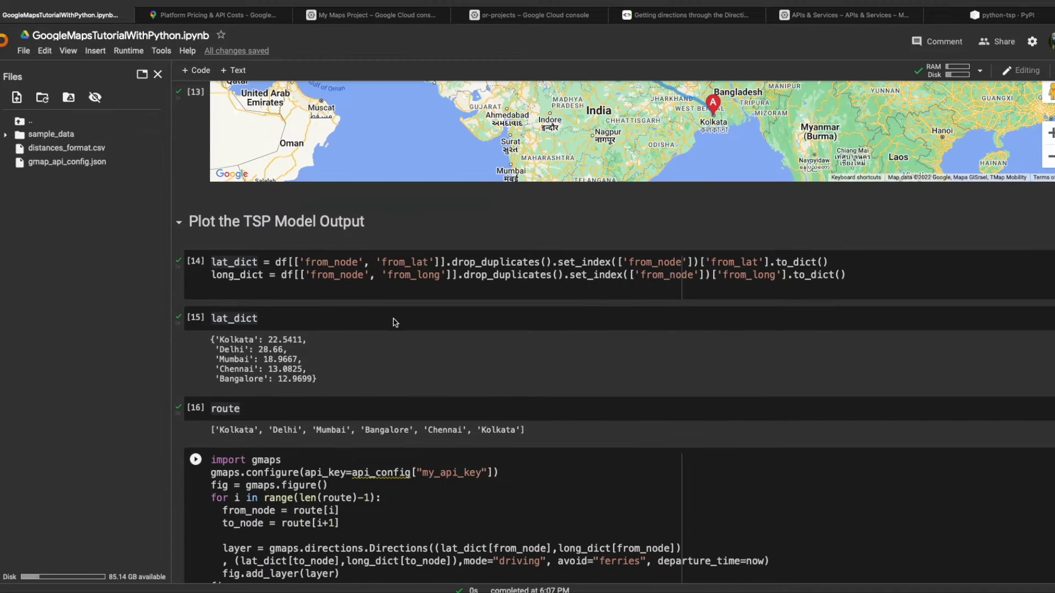
double_click(384, 474)
key("ctrl+v")
scroll(384, 474, "down", 3)
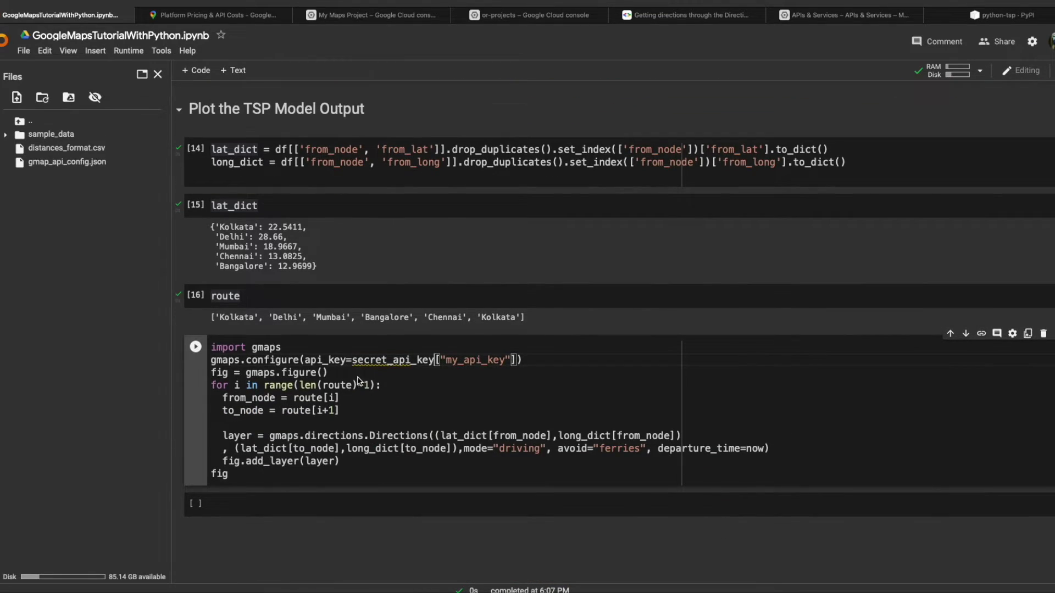
left_click(353, 385)
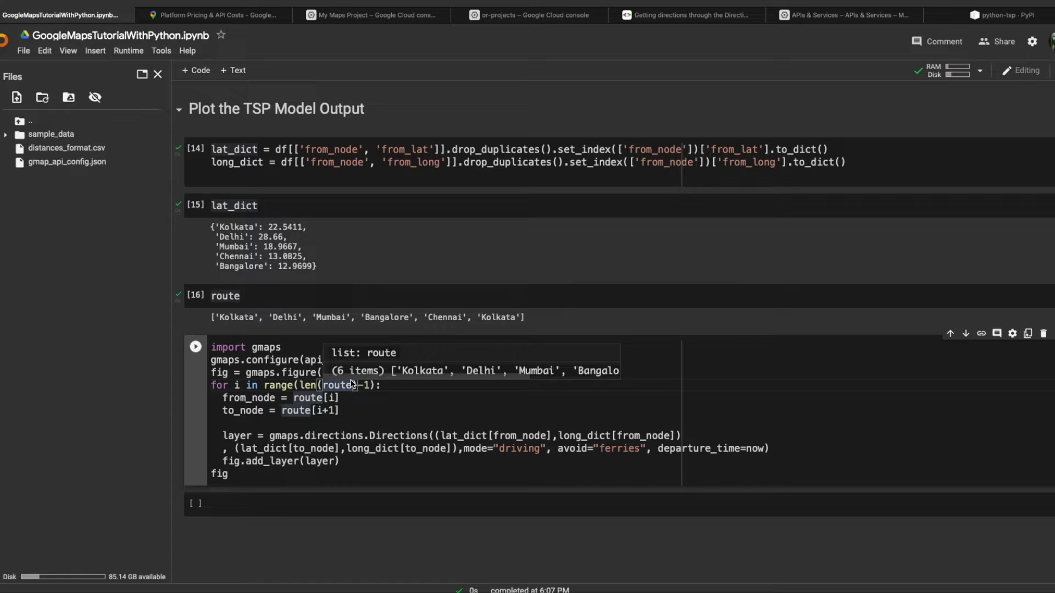
key("shift+Return")
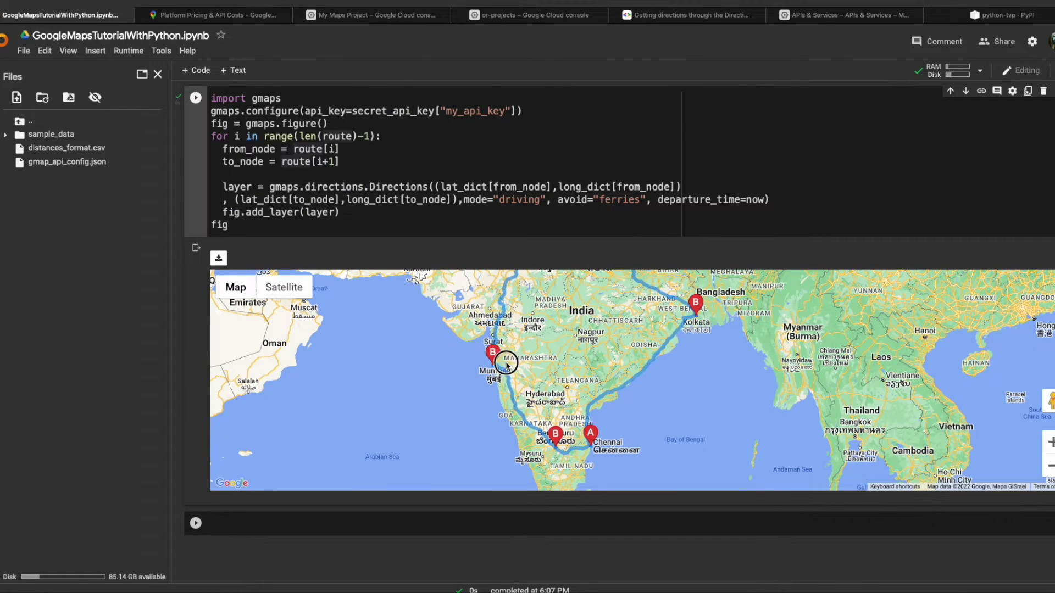
Step: Pan the five-city route map north until New Delhi is visible
left_click_drag(452, 385, 480, 423)
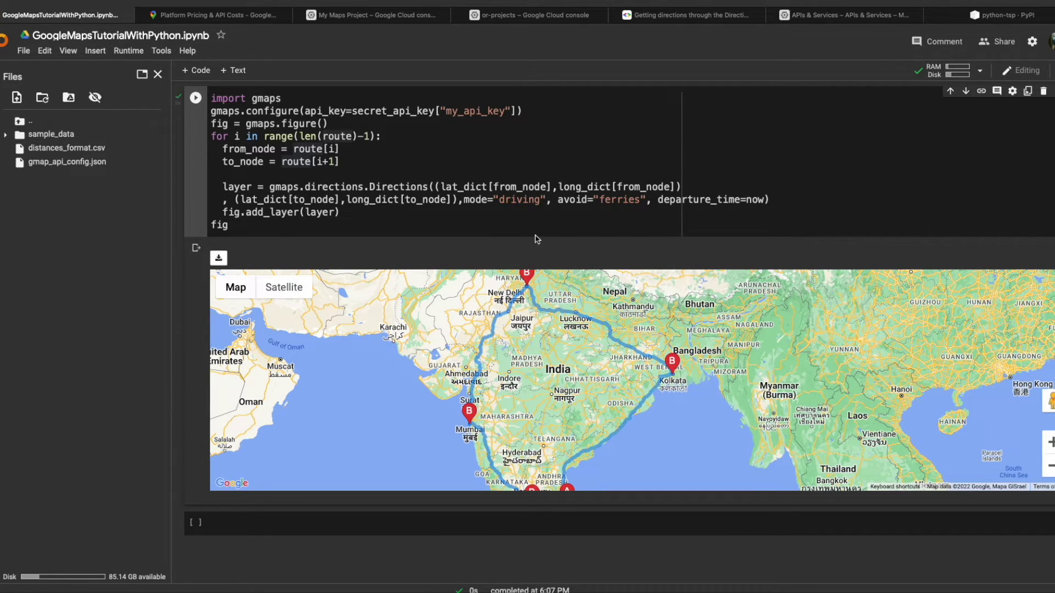
scroll(534, 240, "up", 3)
scroll(534, 239, "down", 6)
scroll(534, 216, "up", 3)
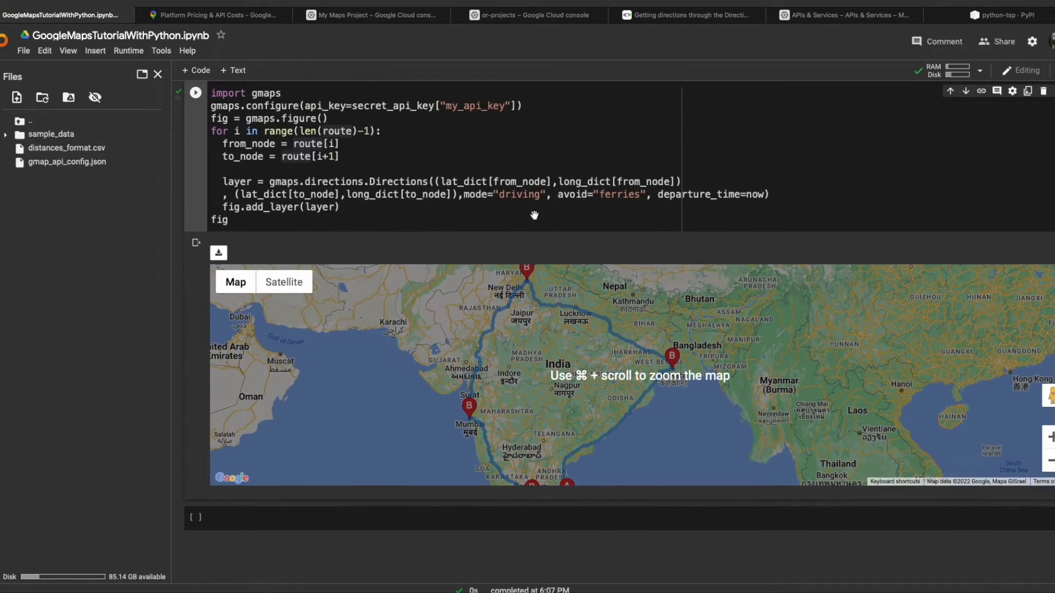
scroll(535, 216, "up", 3)
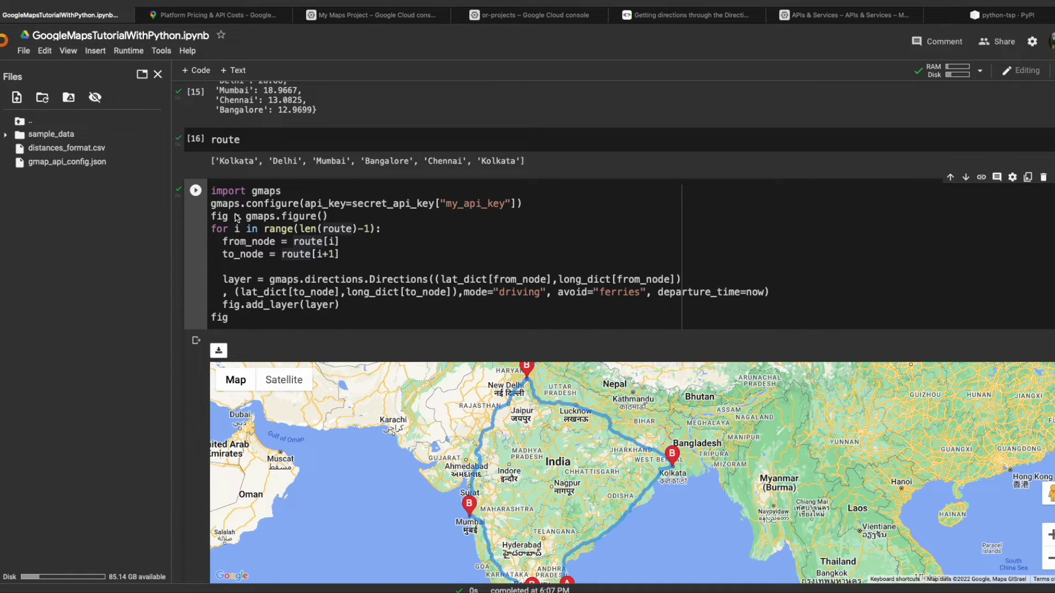
left_click_drag(211, 204, 388, 205)
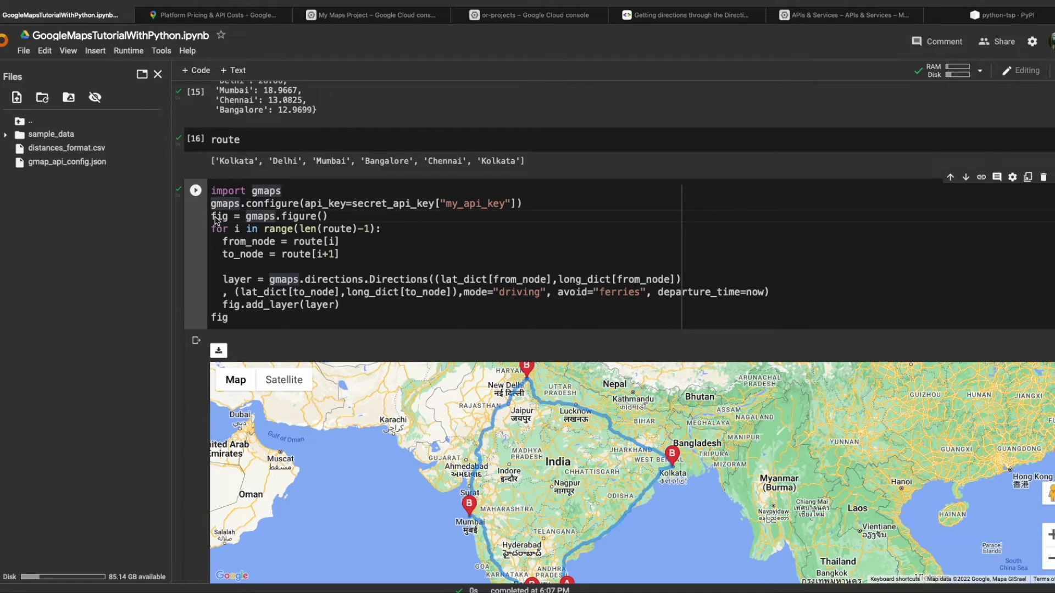
left_click_drag(211, 216, 247, 217)
left_click(272, 229)
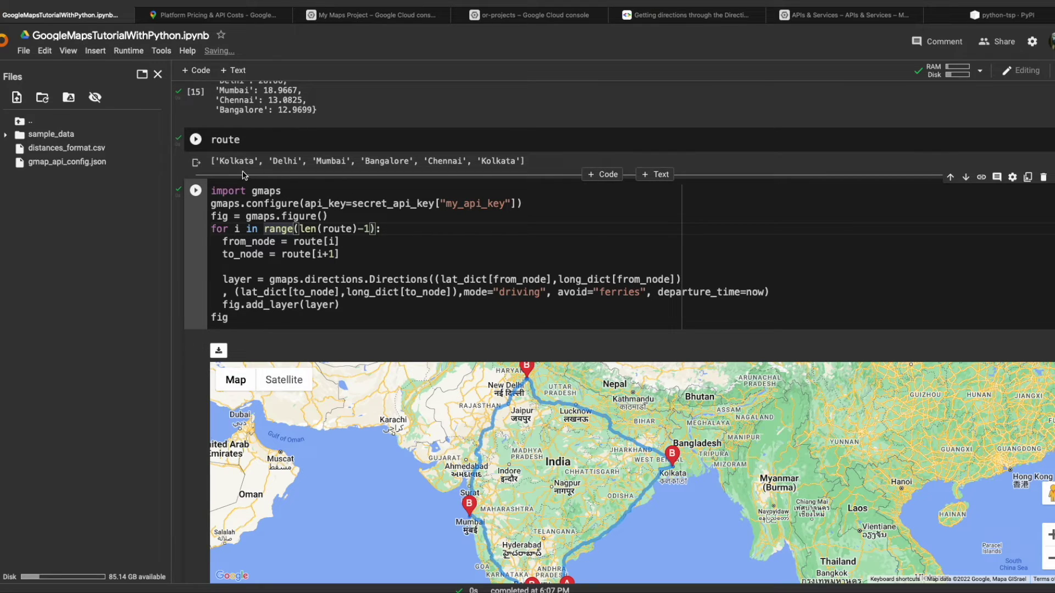
left_click_drag(220, 161, 452, 160)
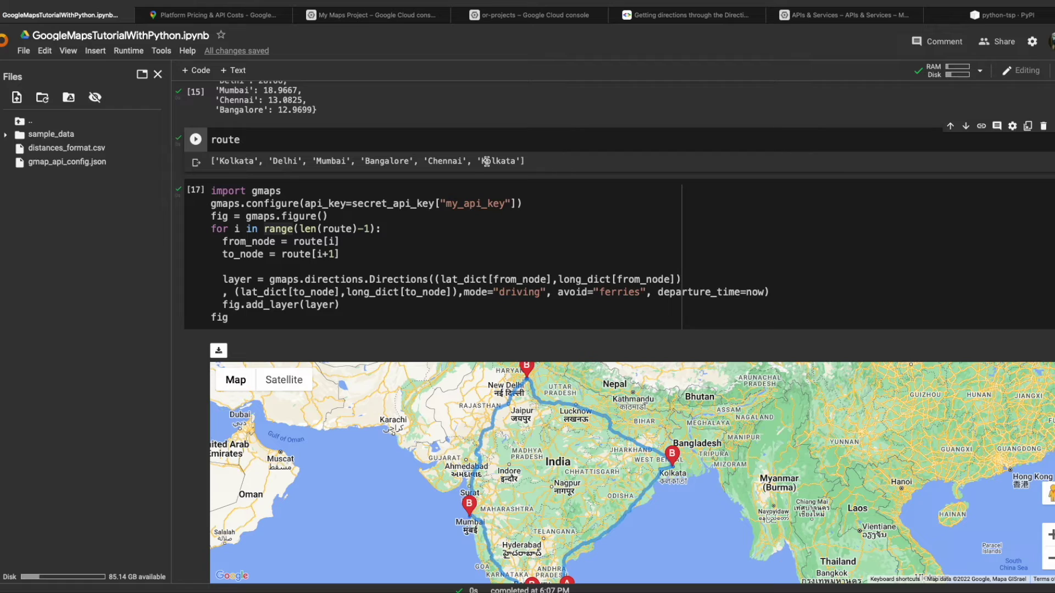
left_click(269, 242)
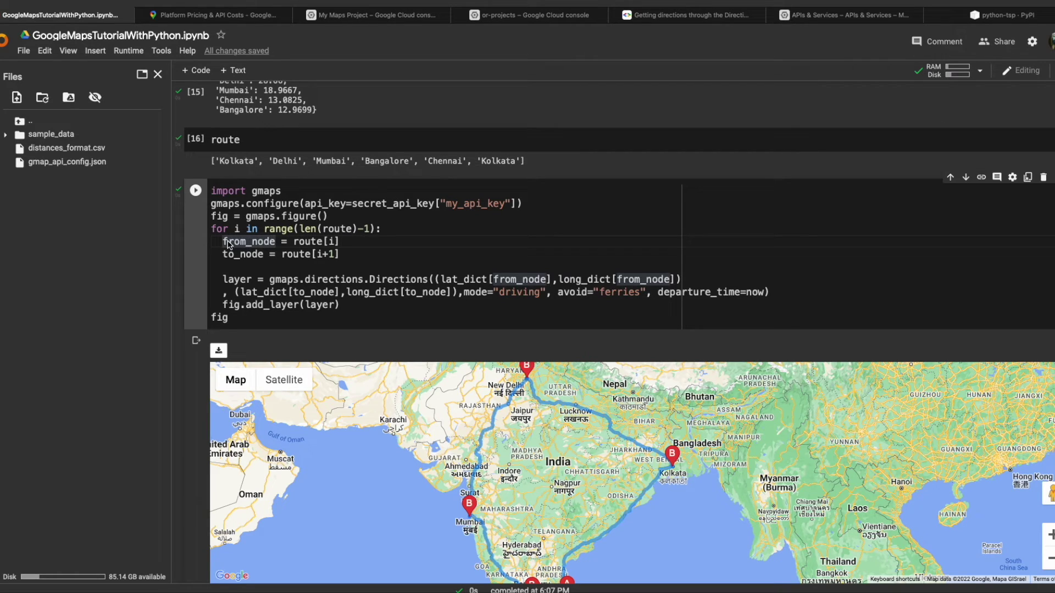
left_click(240, 255)
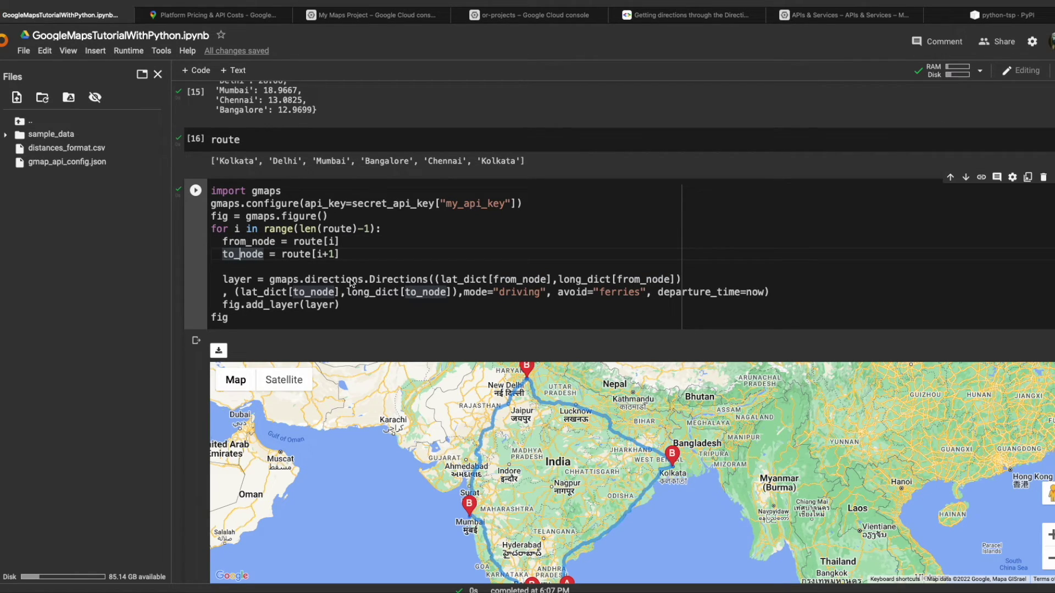
left_click(237, 279)
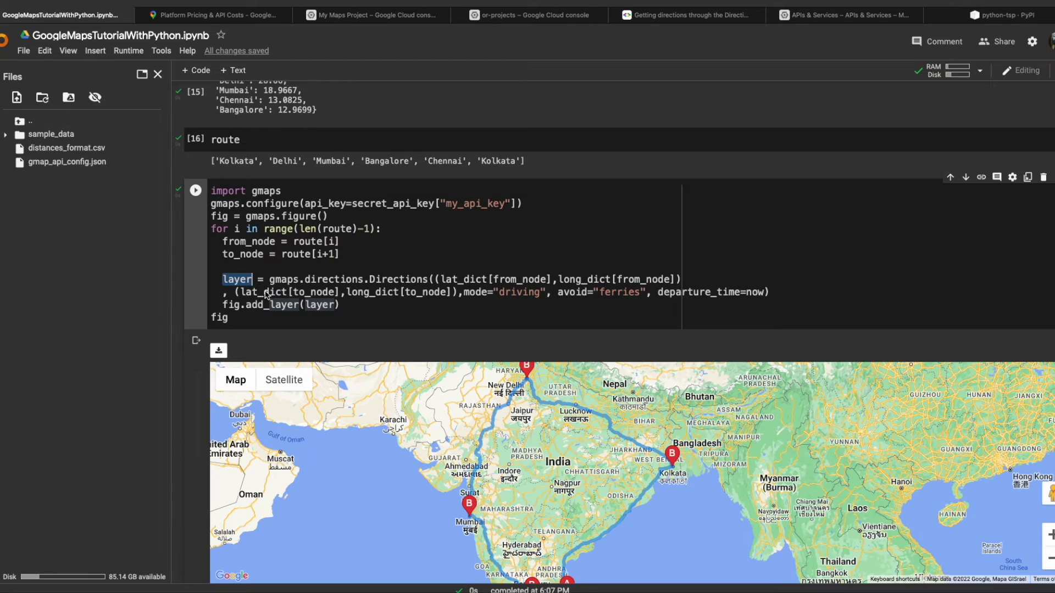
double_click(267, 308)
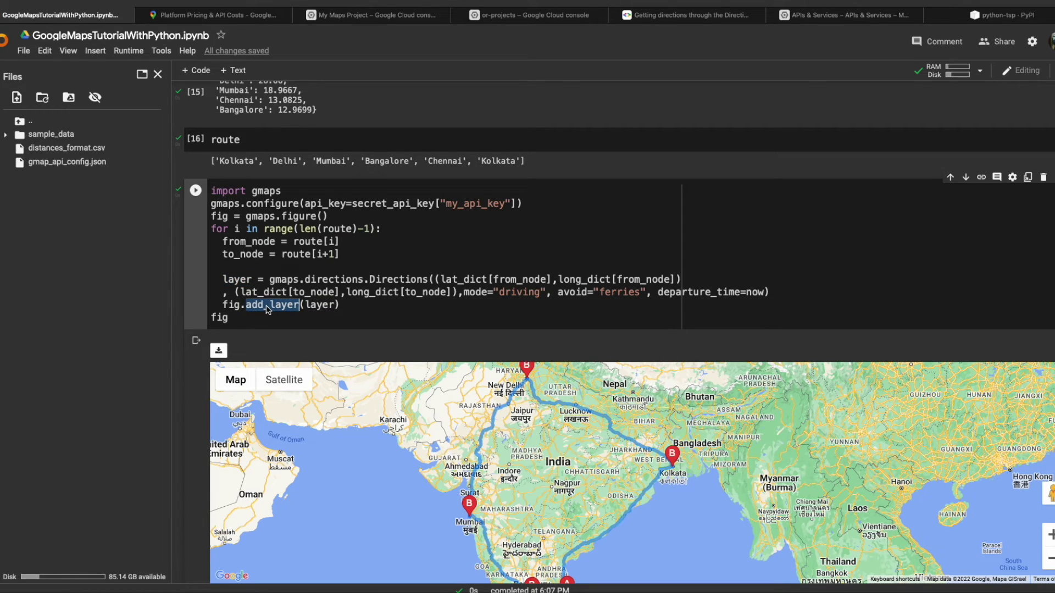
left_click(230, 320)
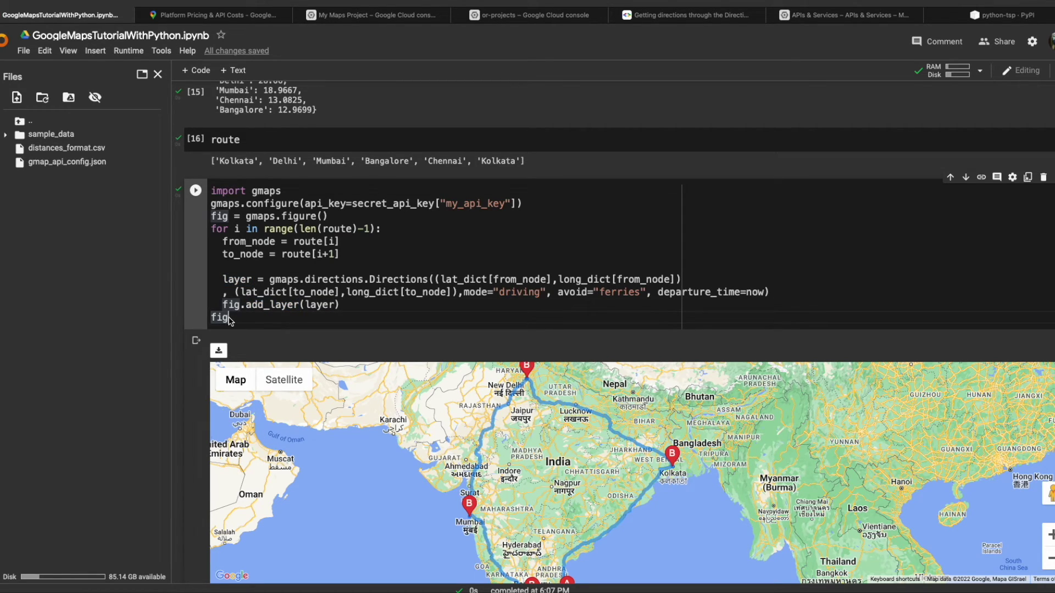
scroll(268, 322, "down", 1)
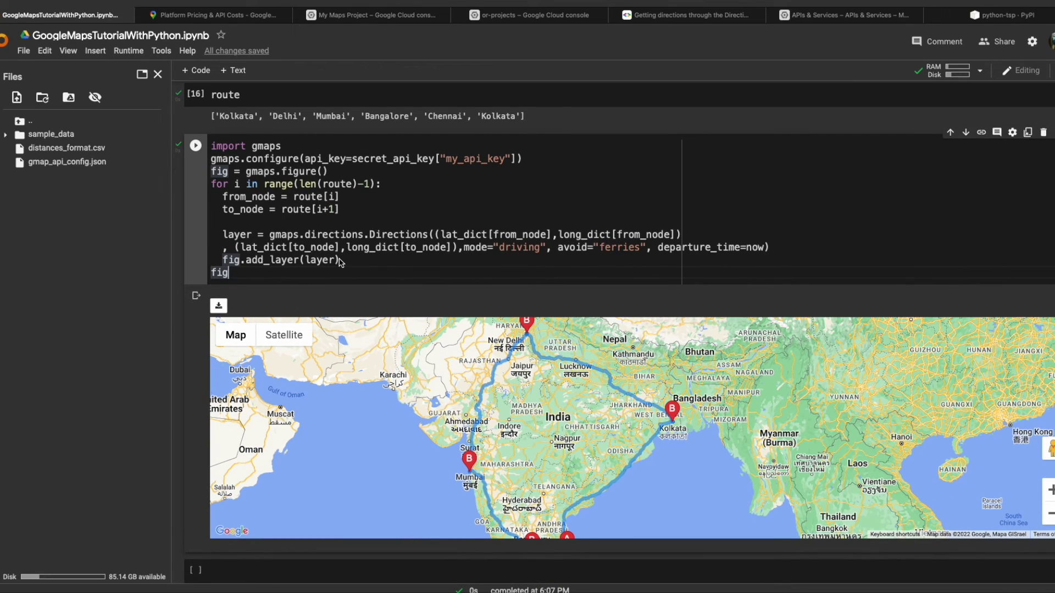